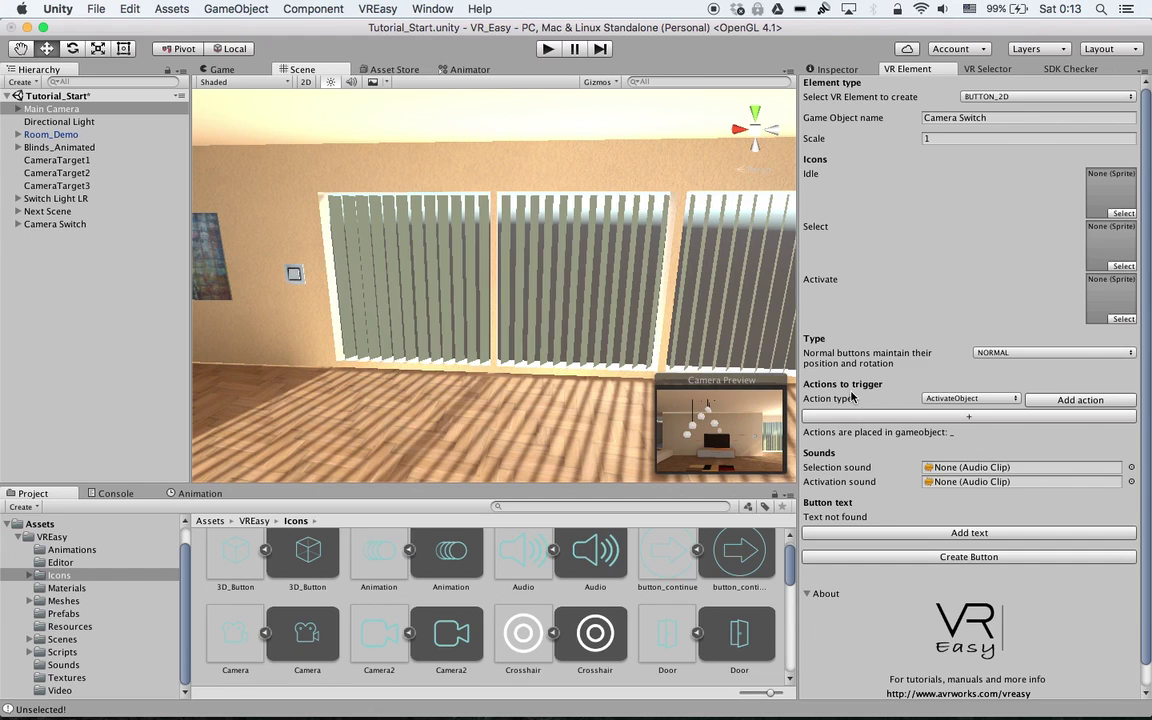
Glance at the action type list without changing it, then orbit around the room
{"action": "left_click", "coordinate": [957, 399]}
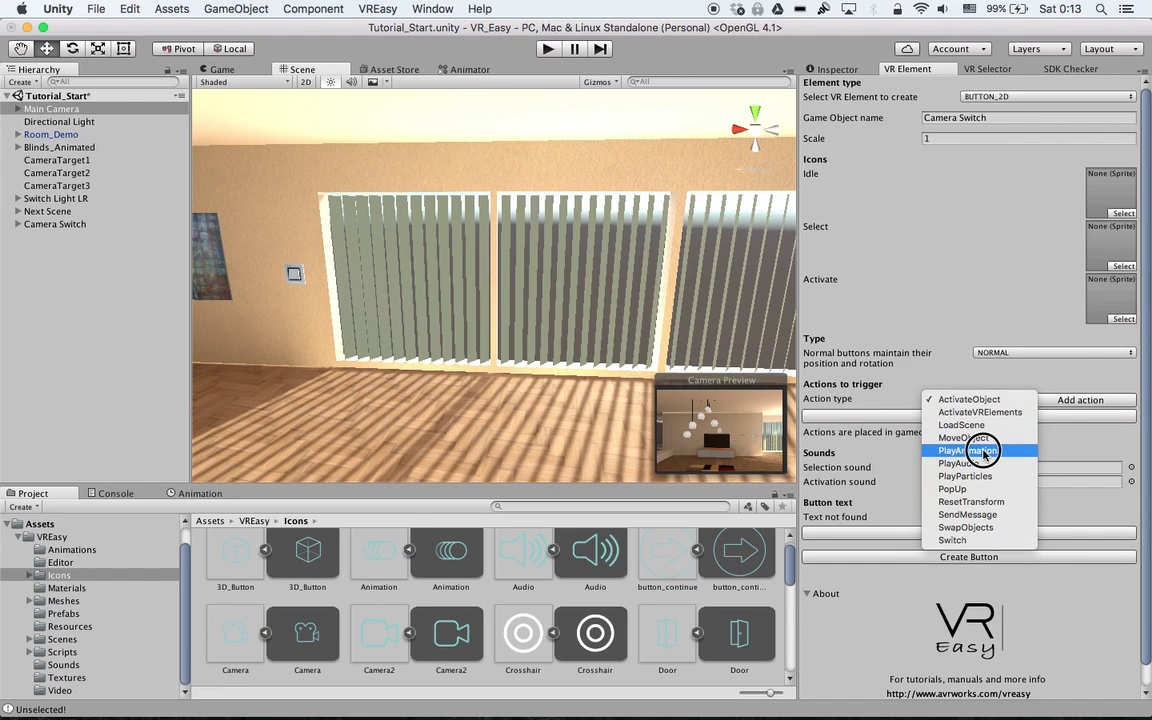
{"action": "left_click", "coordinate": [839, 259]}
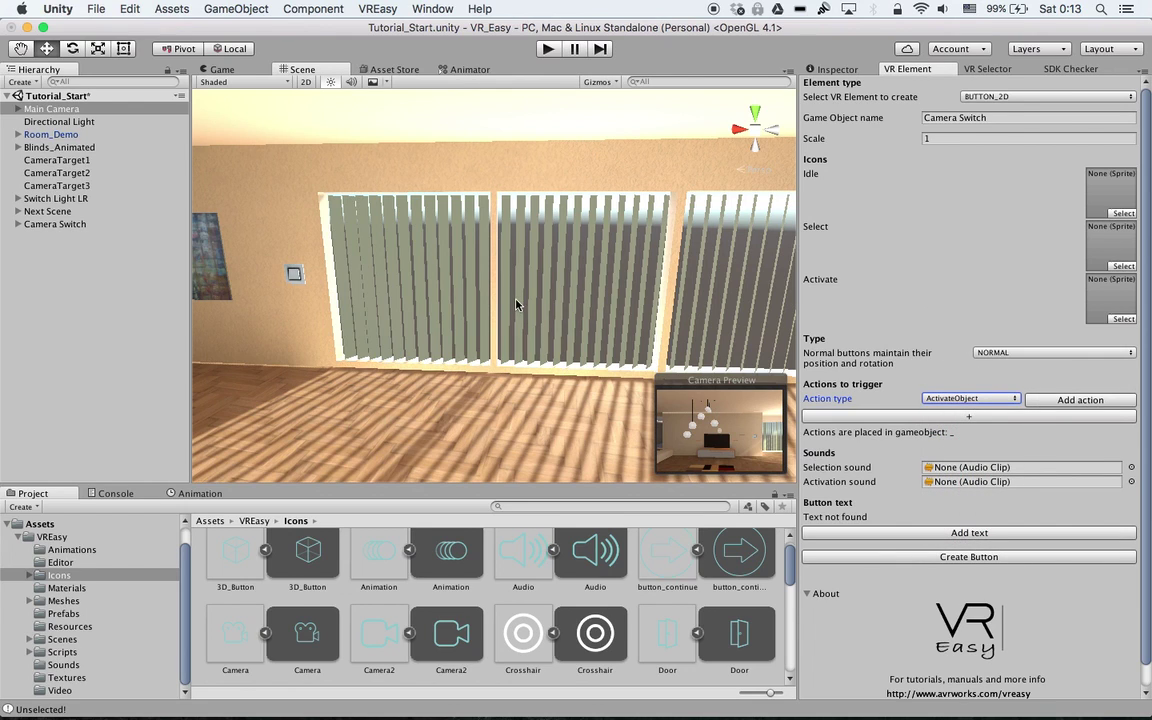
{"action": "left_click_drag", "start_coordinate": [464, 268], "coordinate": [534, 296], "text": "alt"}
Preview the Blinds_Animated opening animation up to 1:00, then select the Switch_Blinds wall switch
{"action": "left_click", "coordinate": [55, 147]}
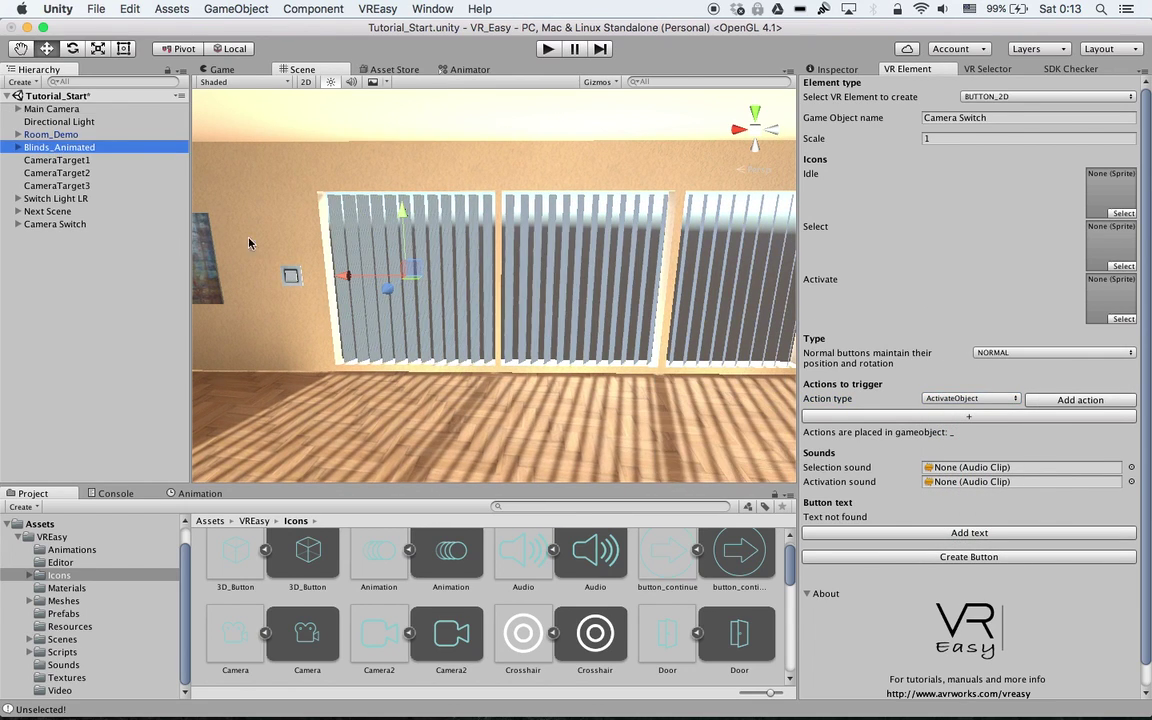
{"action": "left_click", "coordinate": [196, 493]}
{"action": "left_click_drag", "start_coordinate": [275, 510], "coordinate": [180, 494]}
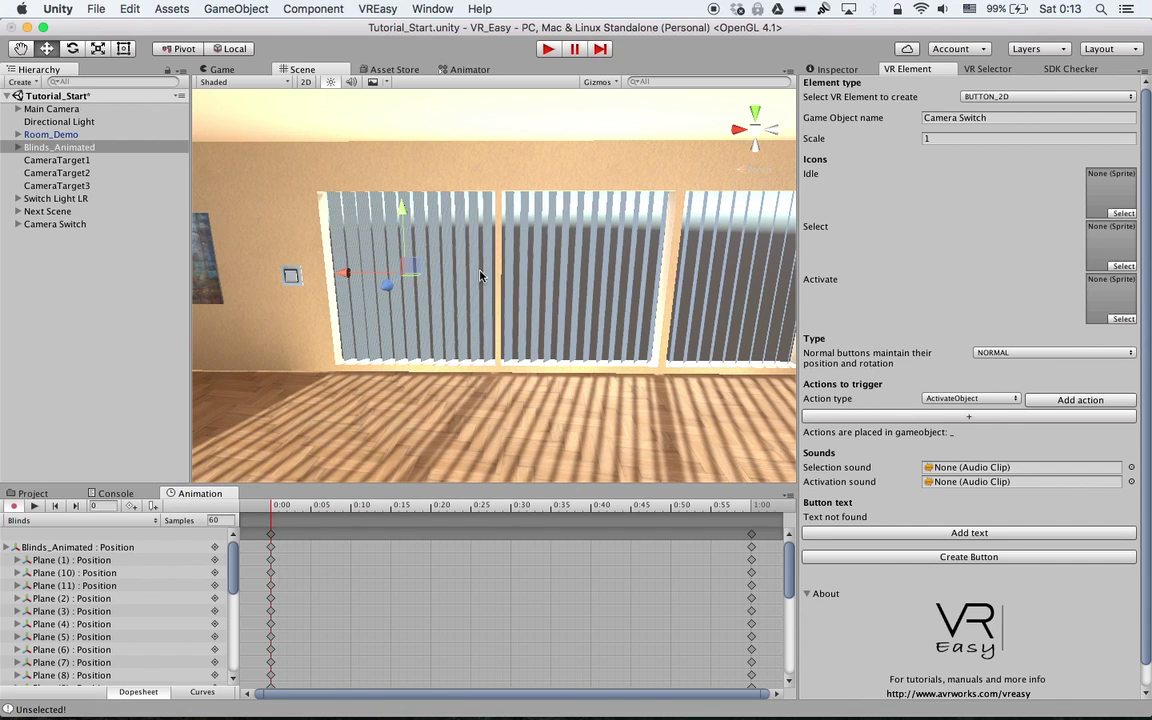
{"action": "left_click", "coordinate": [68, 148]}
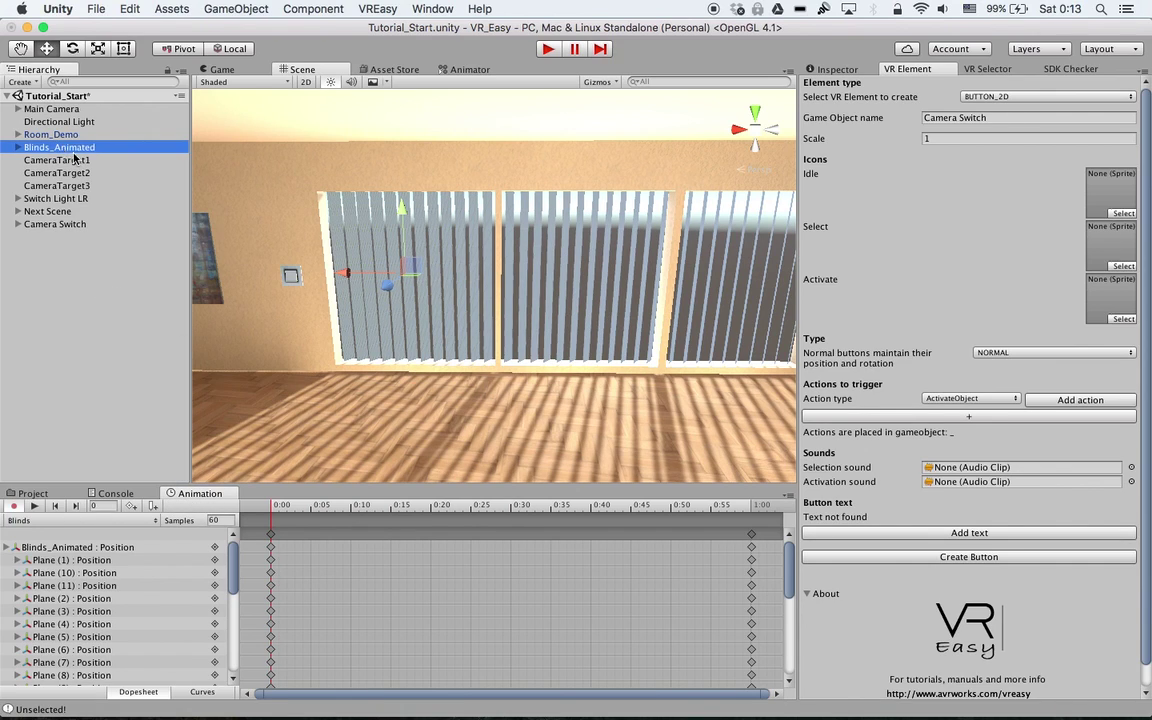
{"action": "left_click", "coordinate": [291, 274]}
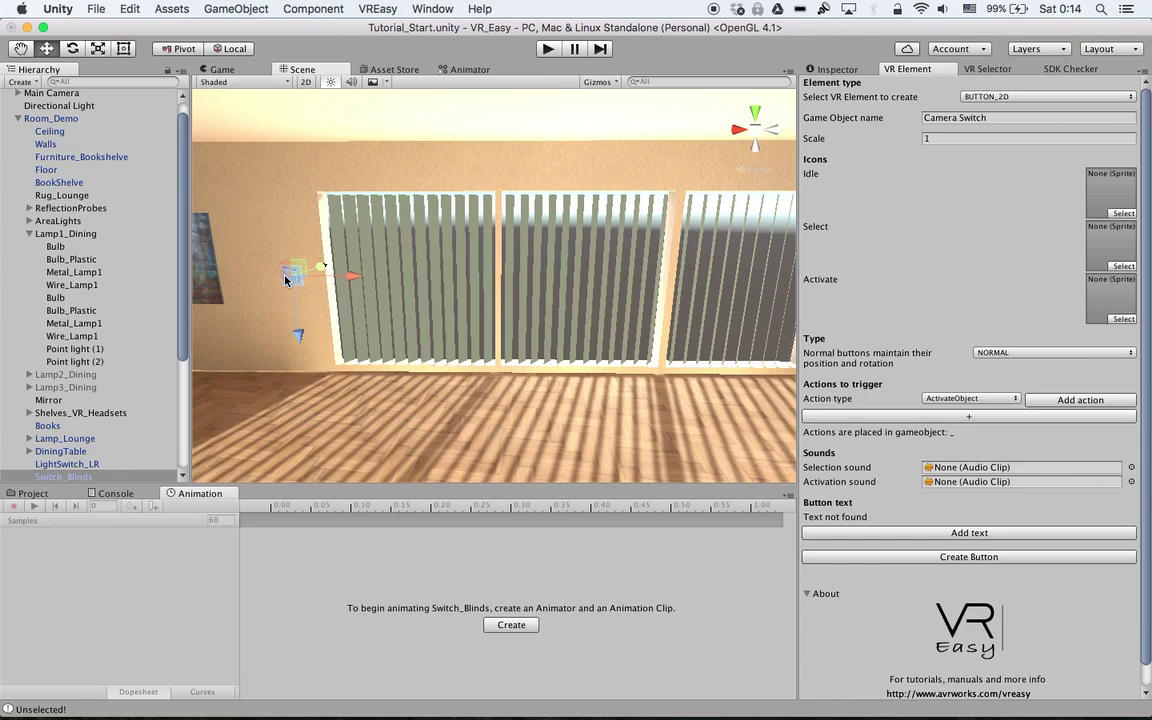
Set the VR element type to BUTTON_3D, briefly trying BUTTON_2D first
{"action": "left_click", "coordinate": [33, 493]}
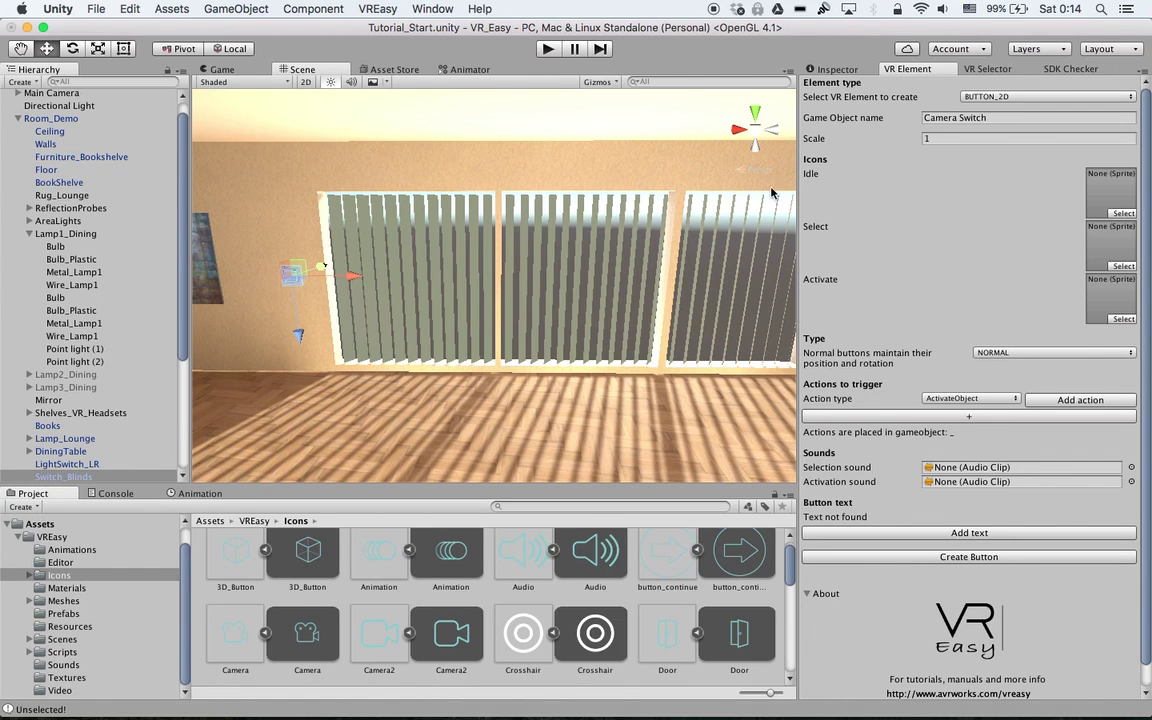
{"action": "left_click", "coordinate": [994, 98]}
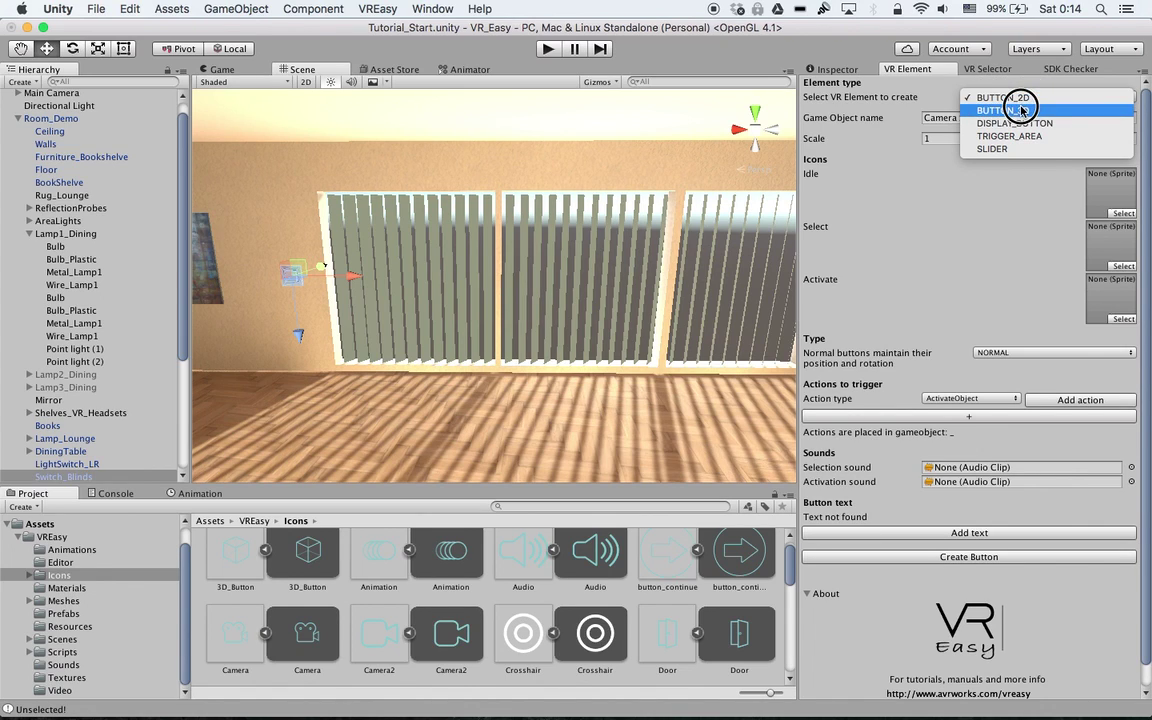
{"action": "left_click", "coordinate": [1018, 110]}
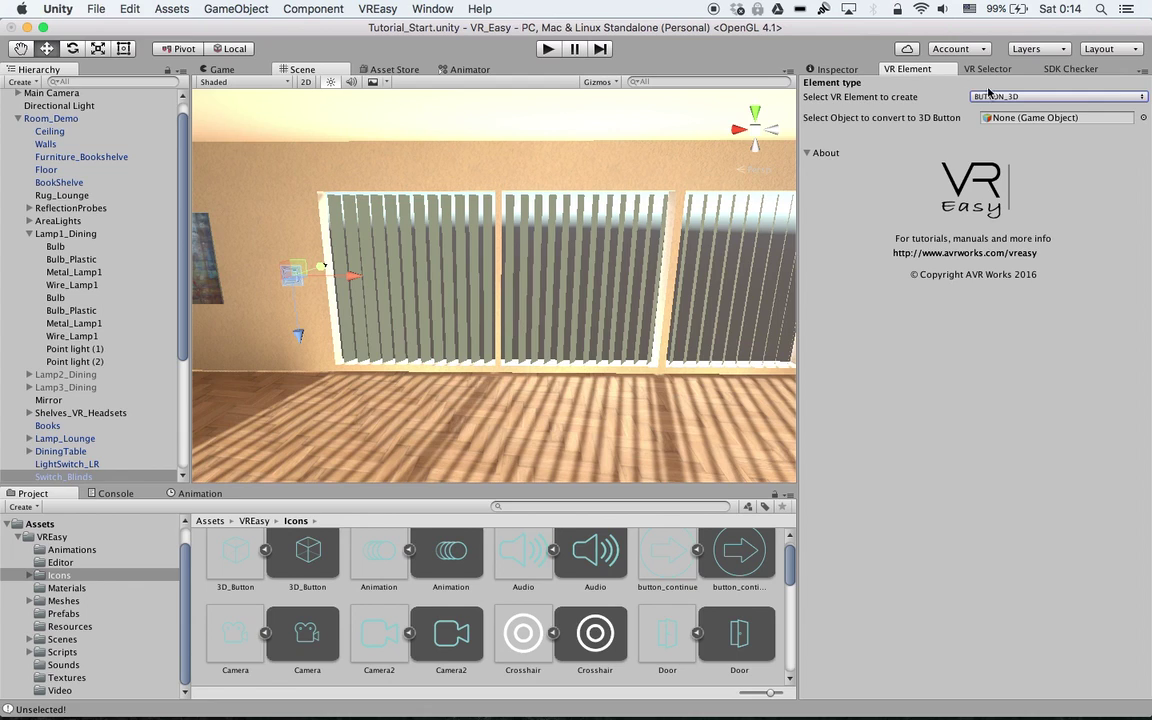
{"action": "left_click", "coordinate": [1005, 96]}
{"action": "left_click", "coordinate": [1004, 87]}
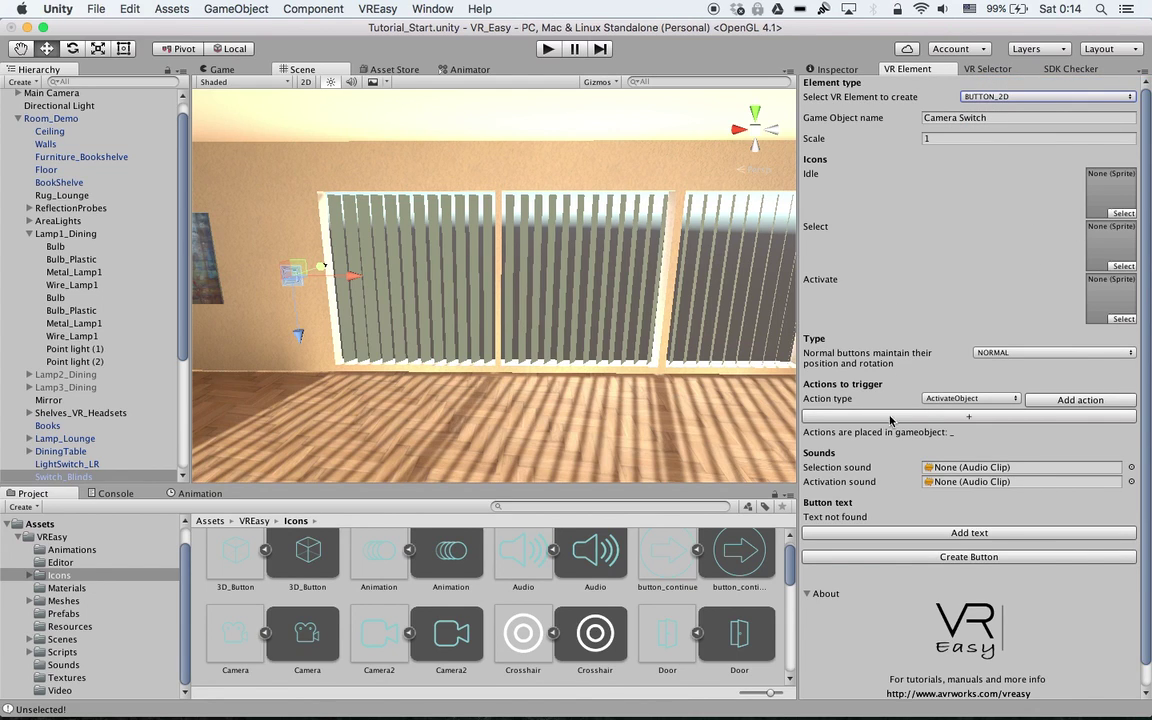
{"action": "left_click", "coordinate": [993, 97]}
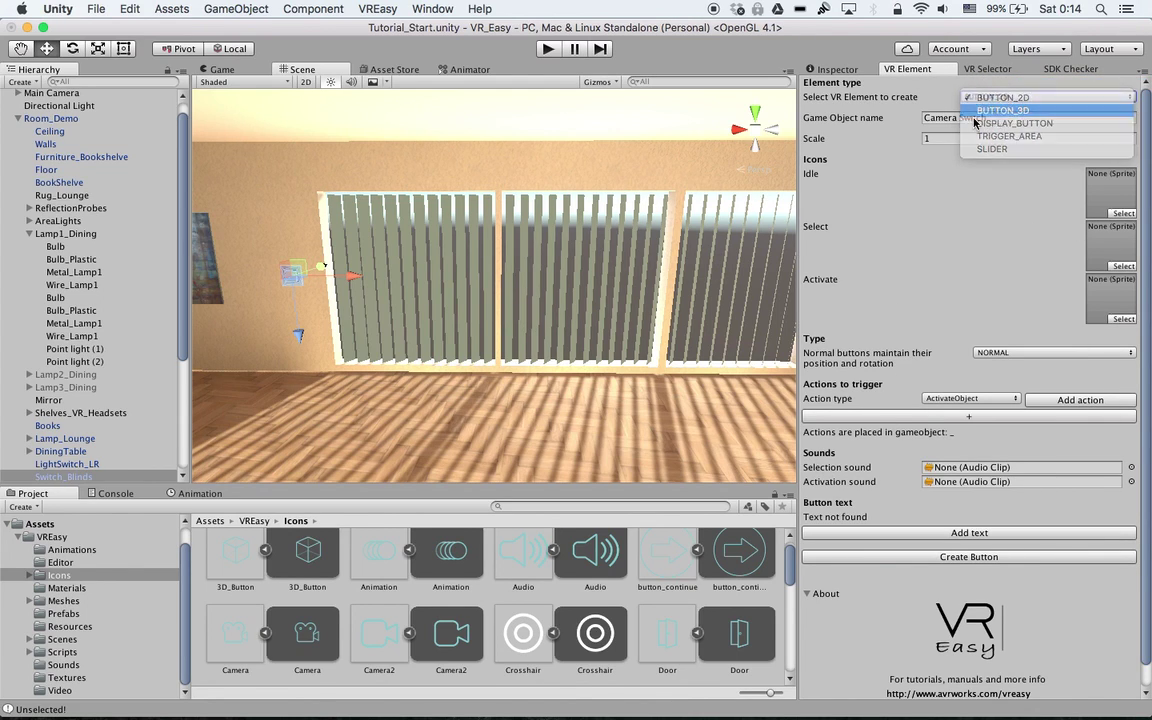
{"action": "left_click", "coordinate": [995, 112]}
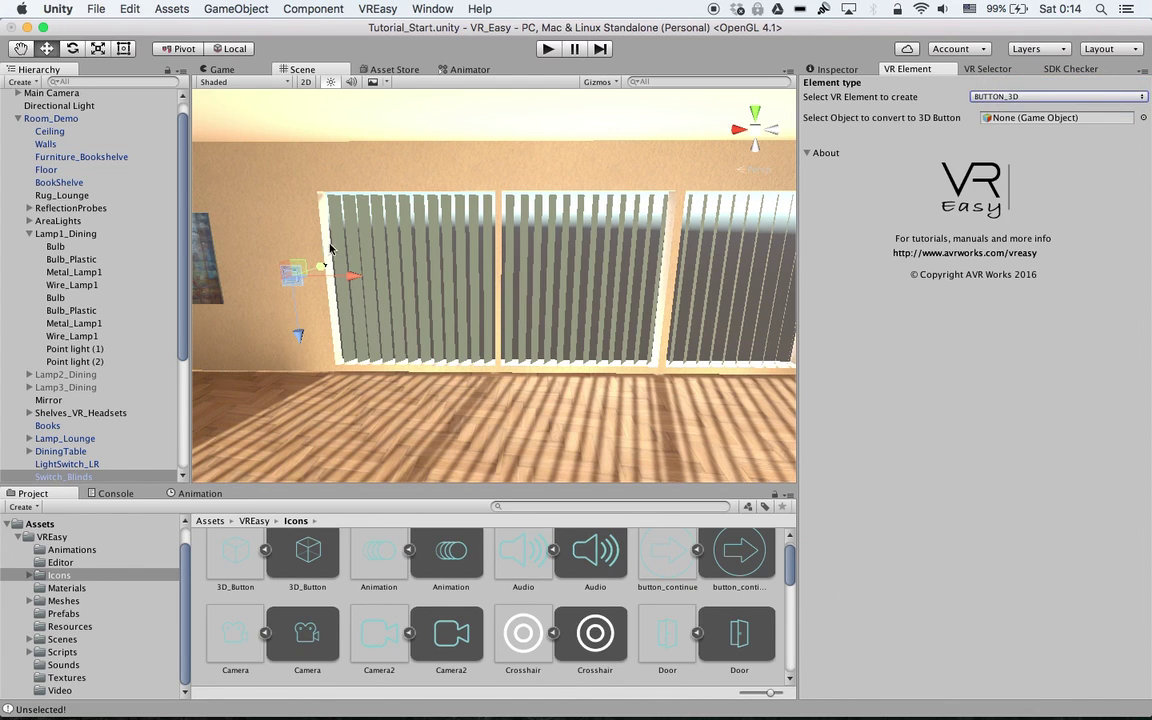
Select Switch_Blinds and review its components in the Inspector
{"action": "left_click", "coordinate": [95, 477]}
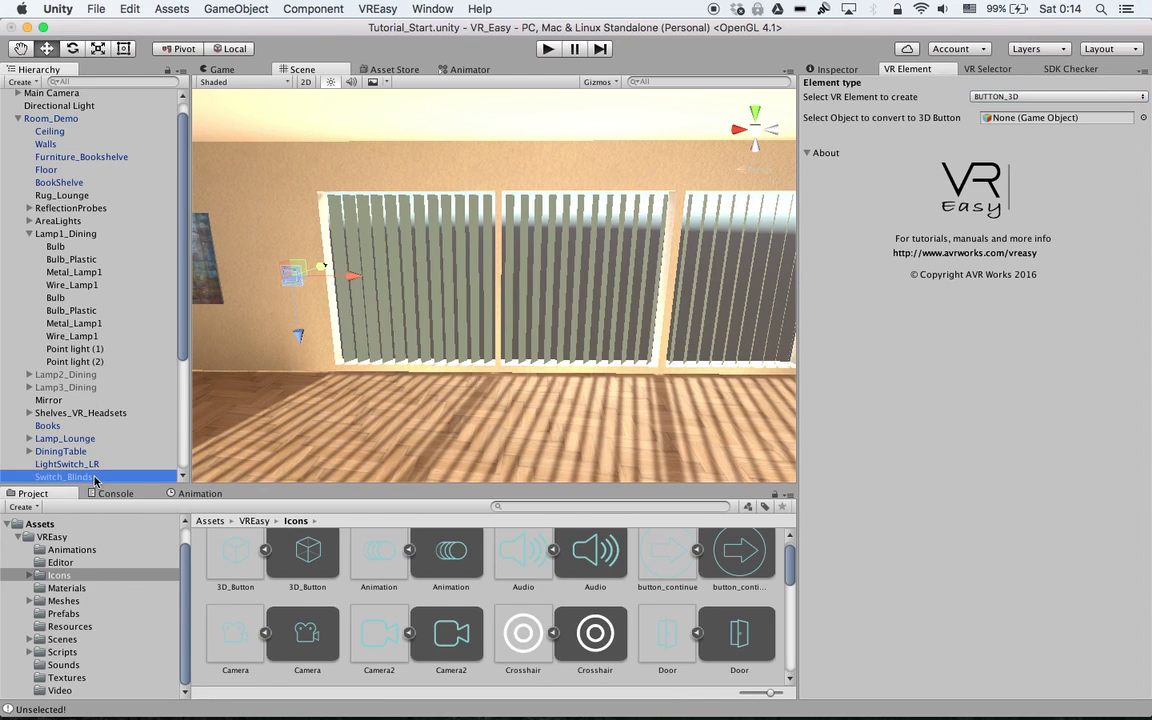
{"action": "left_click", "coordinate": [822, 69]}
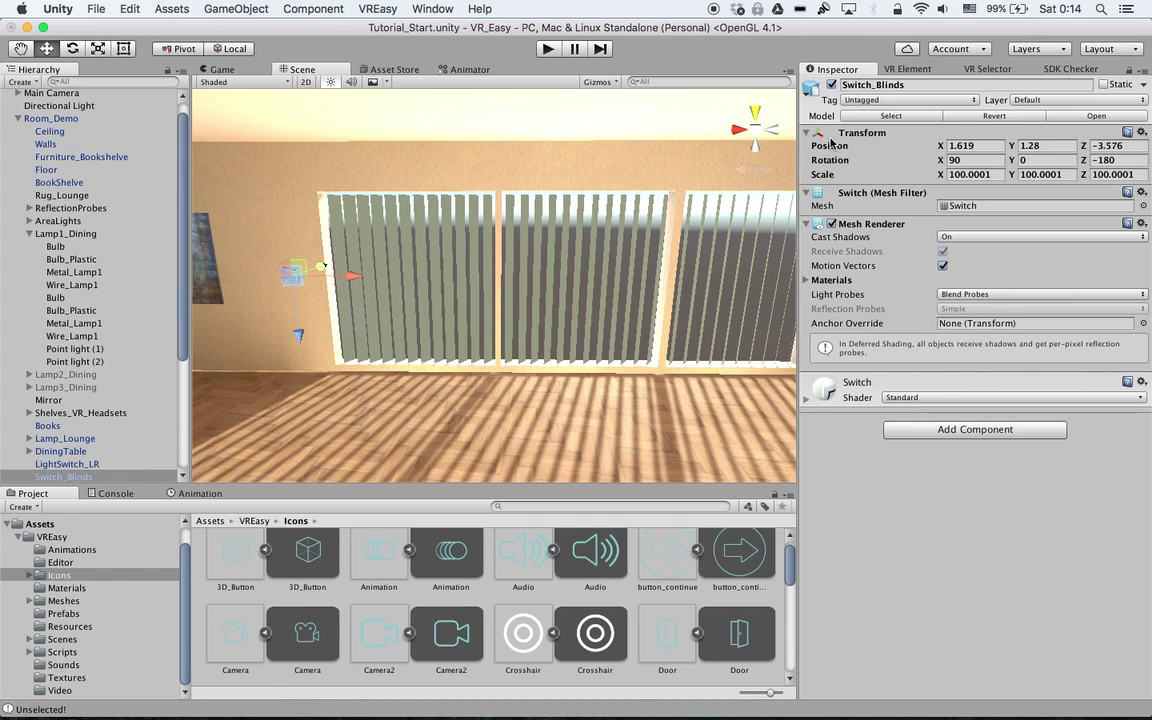
{"action": "left_click", "coordinate": [907, 68]}
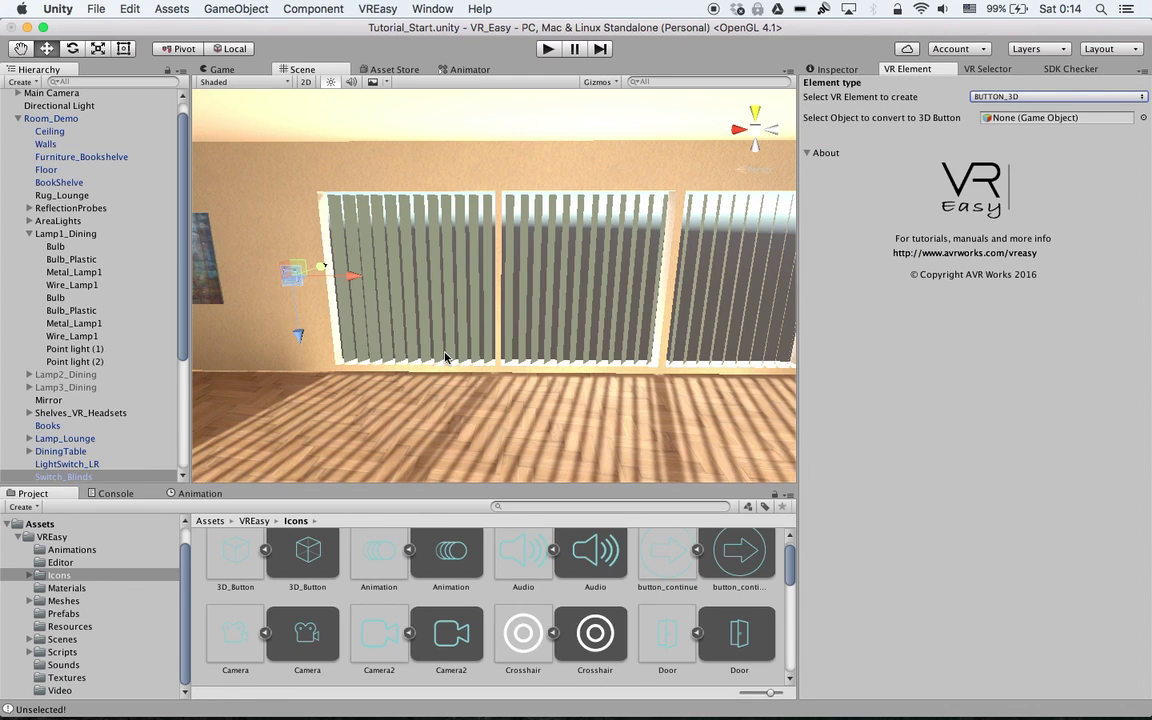
Assign Switch_Blinds as the object to convert to a 3D button, zooming in on it
{"action": "left_click_drag", "start_coordinate": [90, 476], "coordinate": [995, 118]}
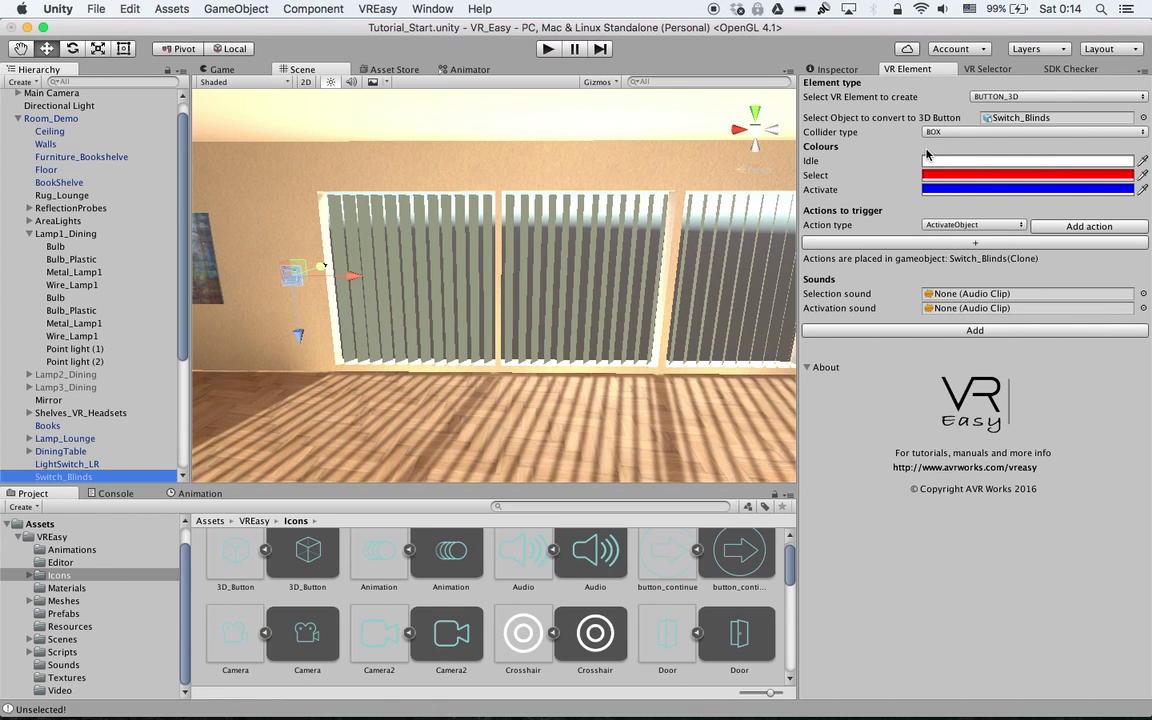
{"action": "middle_click_drag", "start_coordinate": [470, 232], "coordinate": [623, 249]}
{"action": "right_click_drag", "start_coordinate": [623, 249], "coordinate": [600, 330]}
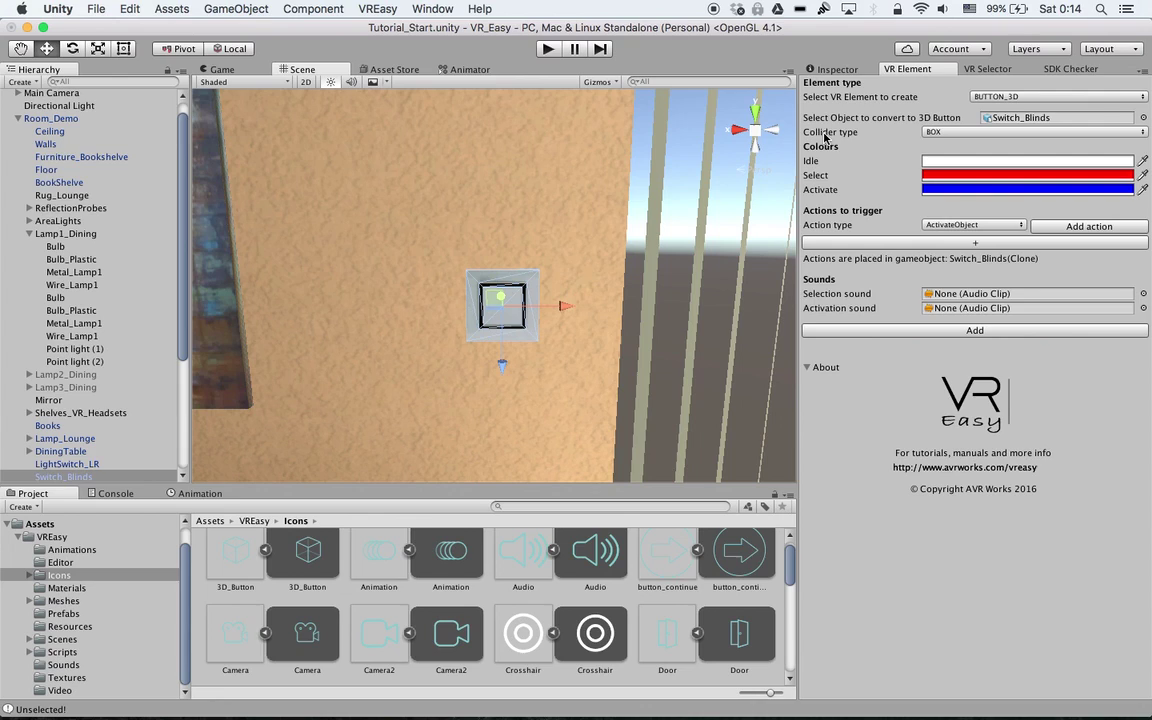
Try collider type MESH, then set the collider back to BOX
{"action": "left_click", "coordinate": [950, 132]}
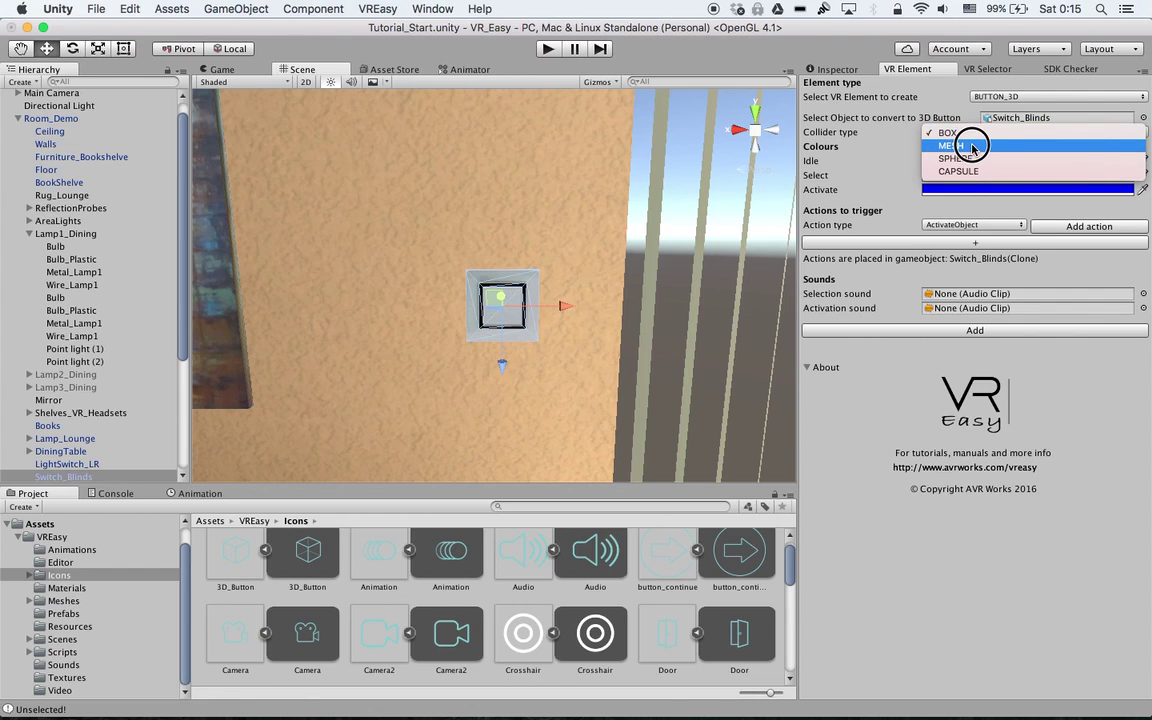
{"action": "left_click", "coordinate": [970, 147]}
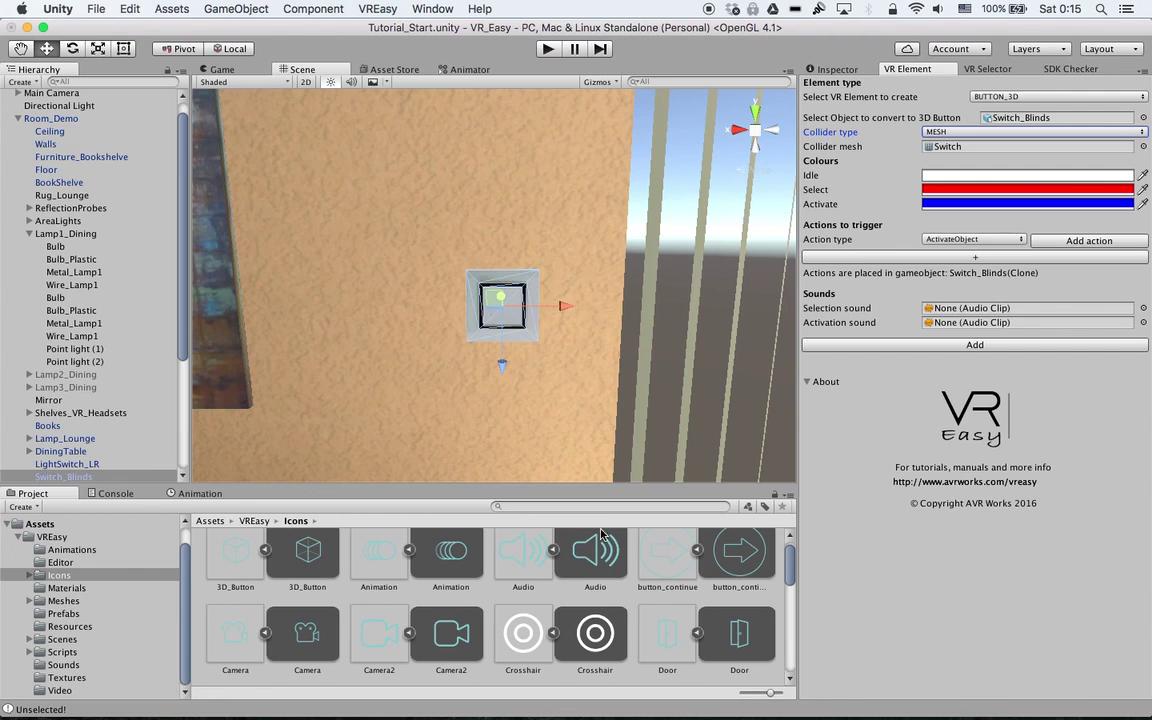
{"action": "left_click", "coordinate": [952, 132]}
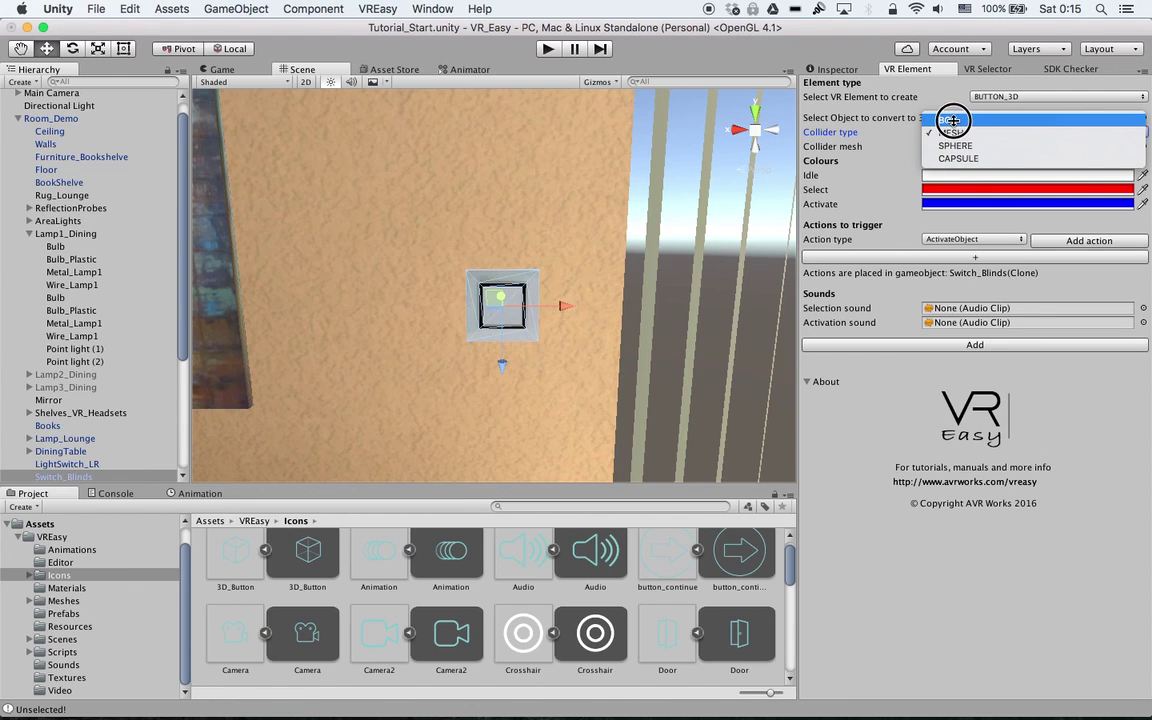
{"action": "left_click", "coordinate": [951, 120]}
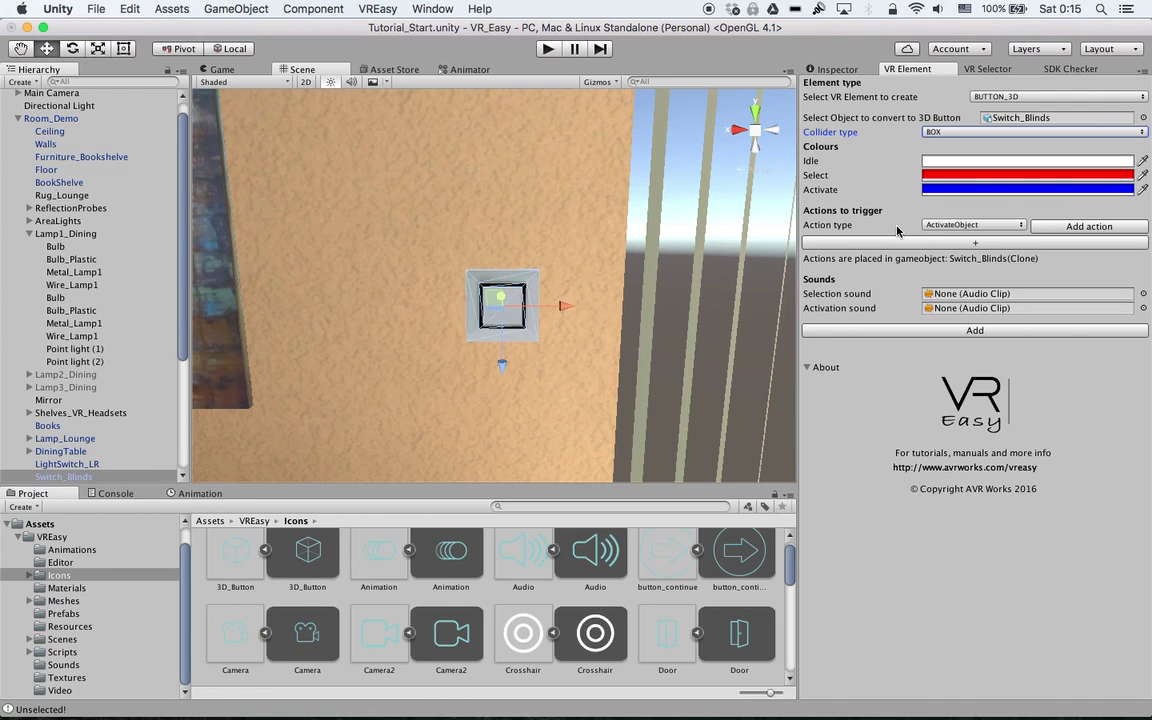
Set Action 0's type to PlayAnimation and add that action to the button
{"action": "left_click", "coordinate": [957, 228]}
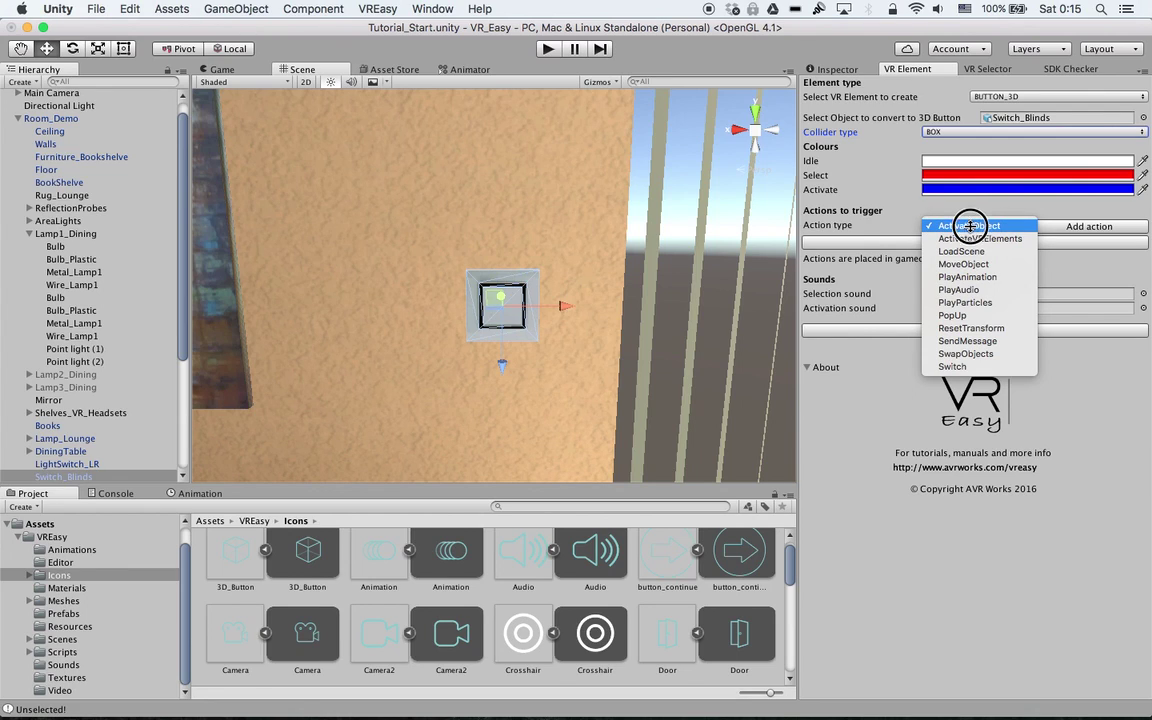
{"action": "left_click", "coordinate": [966, 277]}
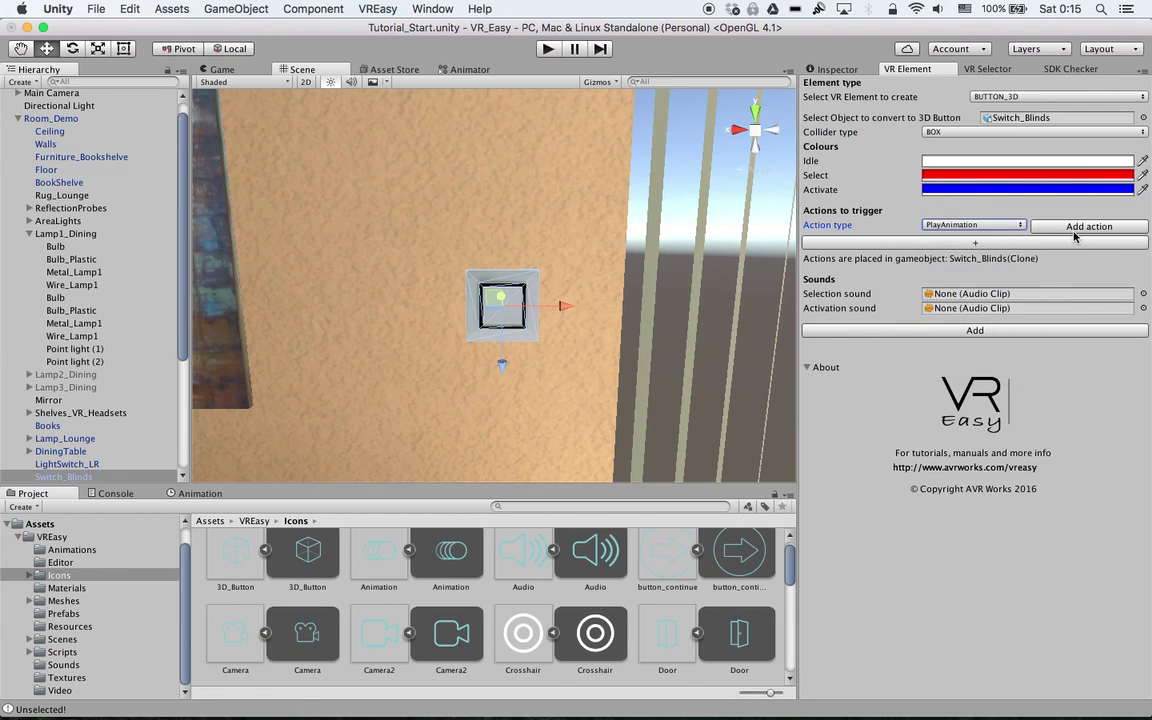
{"action": "left_click", "coordinate": [1075, 227]}
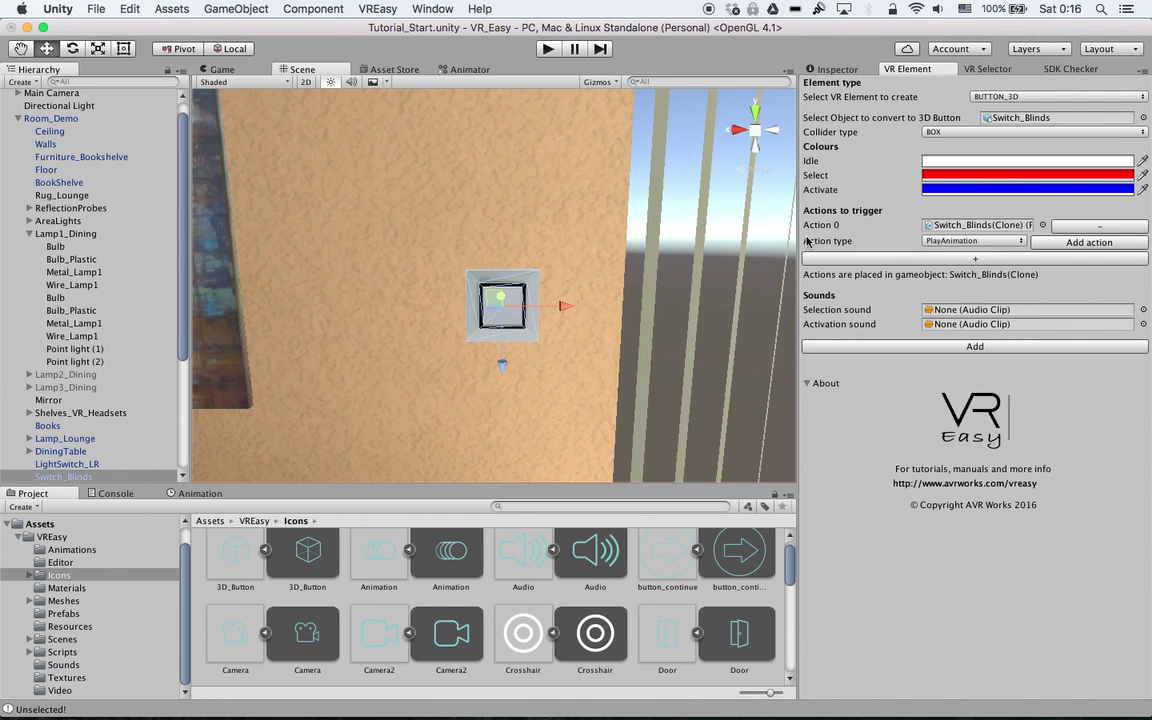
Convert Switch_Blinds into the 3D button and collapse its VR3D Button settings in the Inspector
{"action": "left_click", "coordinate": [963, 348]}
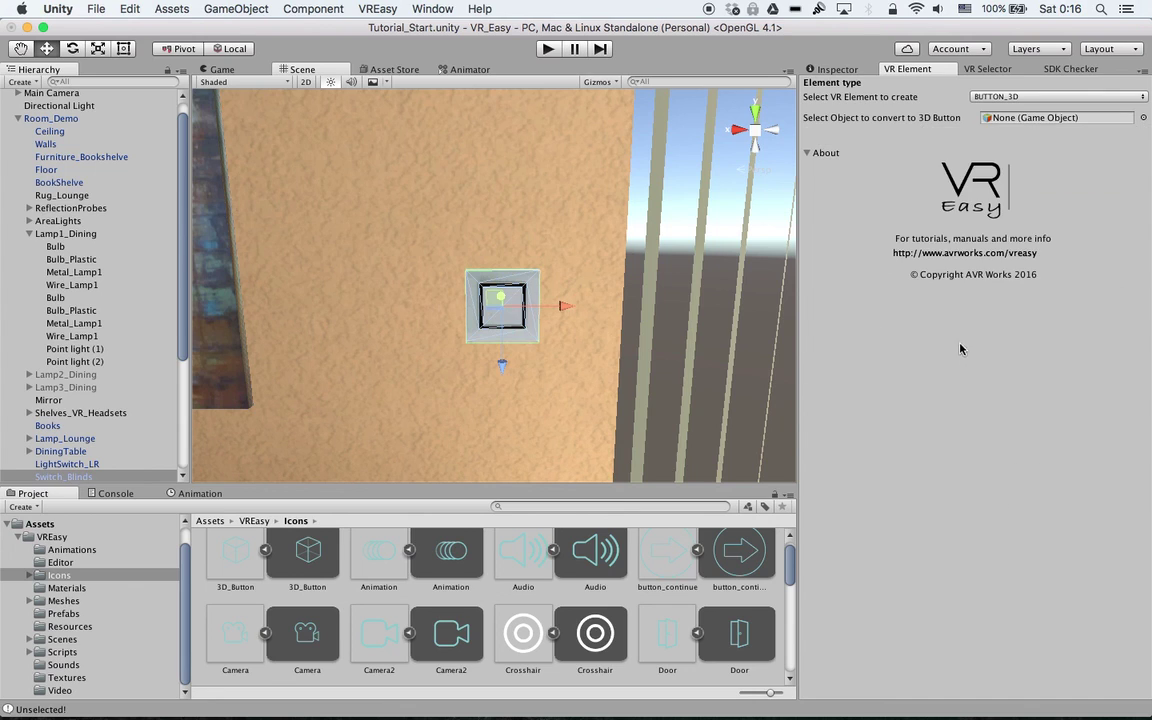
{"action": "left_click", "coordinate": [845, 71]}
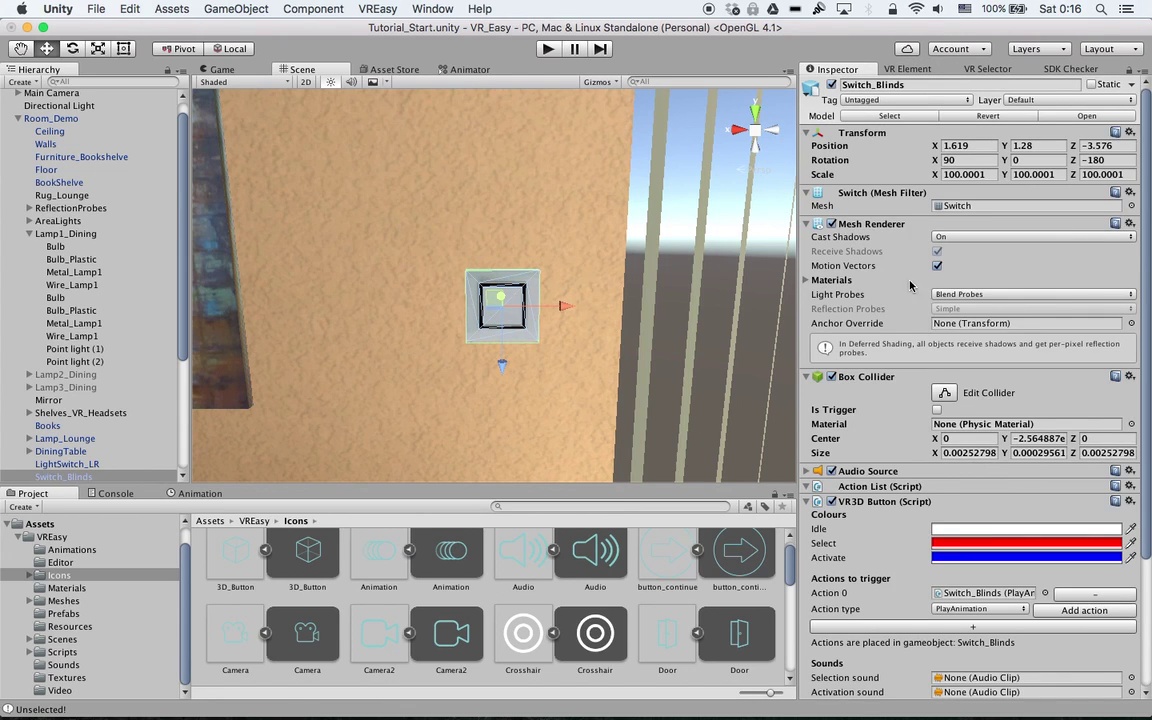
{"action": "scroll", "coordinate": [1147, 272], "scroll_direction": "down", "scroll_amount": 2}
{"action": "left_click_drag", "start_coordinate": [1147, 272], "coordinate": [1147, 386]}
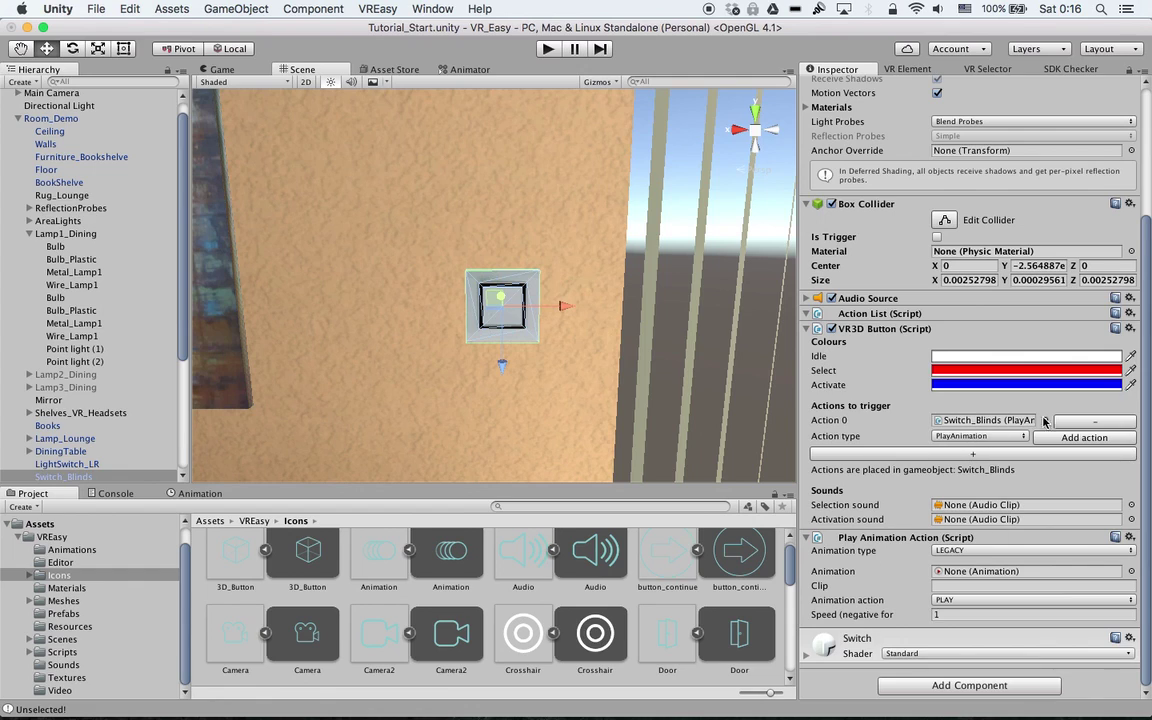
{"action": "left_click", "coordinate": [806, 328]}
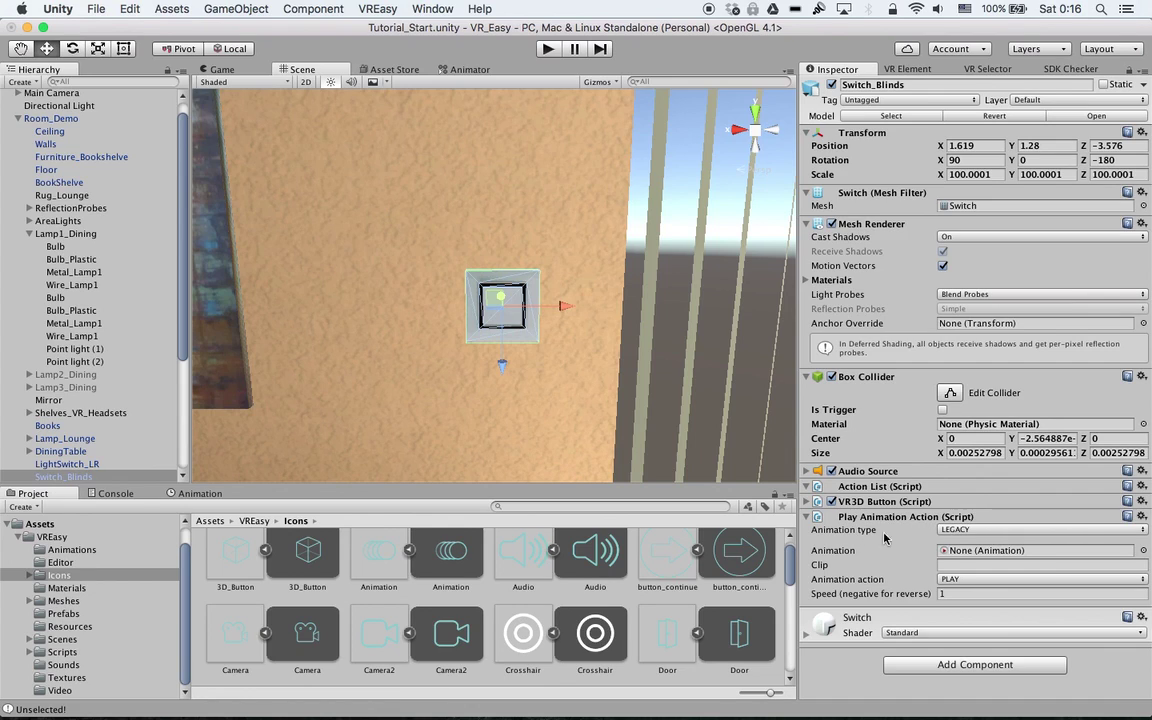
Set the Play Animation Action's animation type to ANIMATOR
{"action": "left_click", "coordinate": [965, 533]}
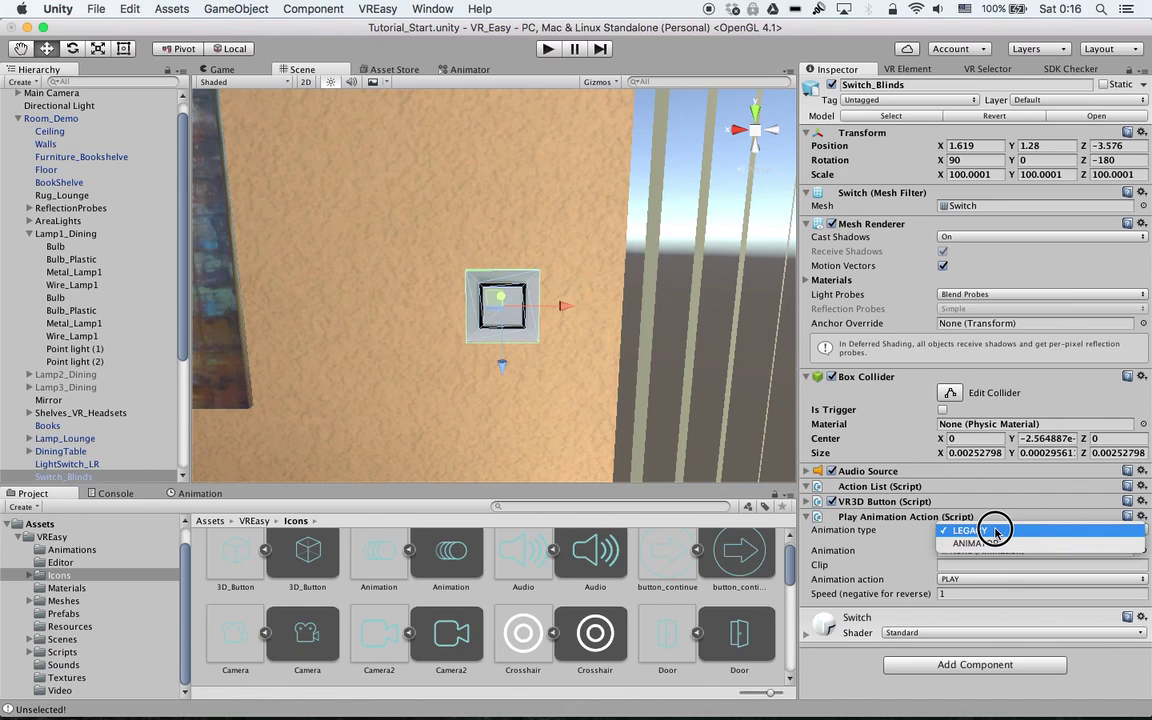
{"action": "left_click", "coordinate": [985, 542]}
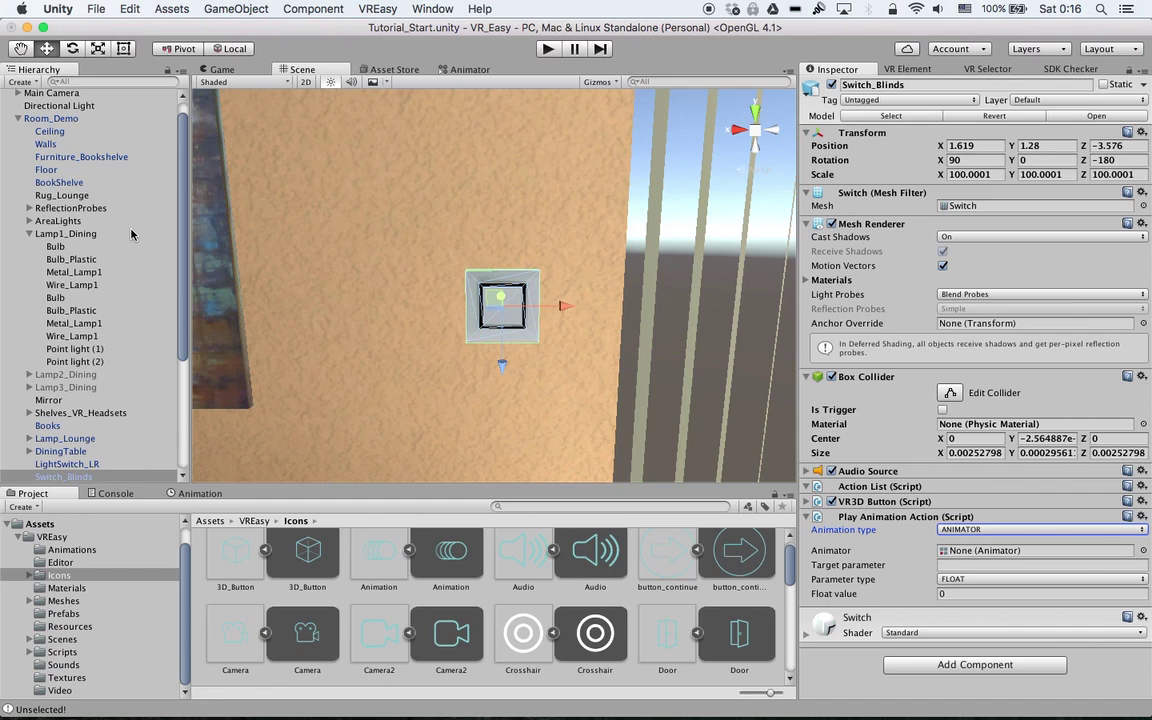
{"action": "left_click", "coordinate": [18, 118]}
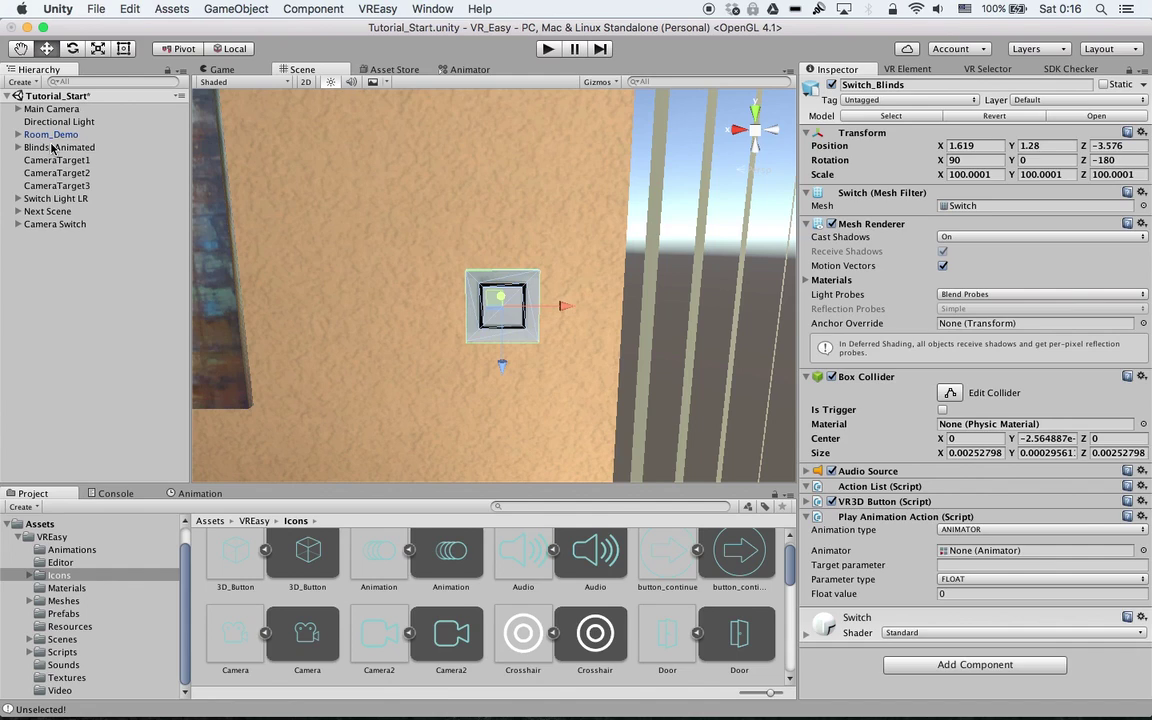
Inspect the Blinds_Animated and Camera Switch setups, then reselect Switch_Blinds
{"action": "left_click", "coordinate": [55, 147]}
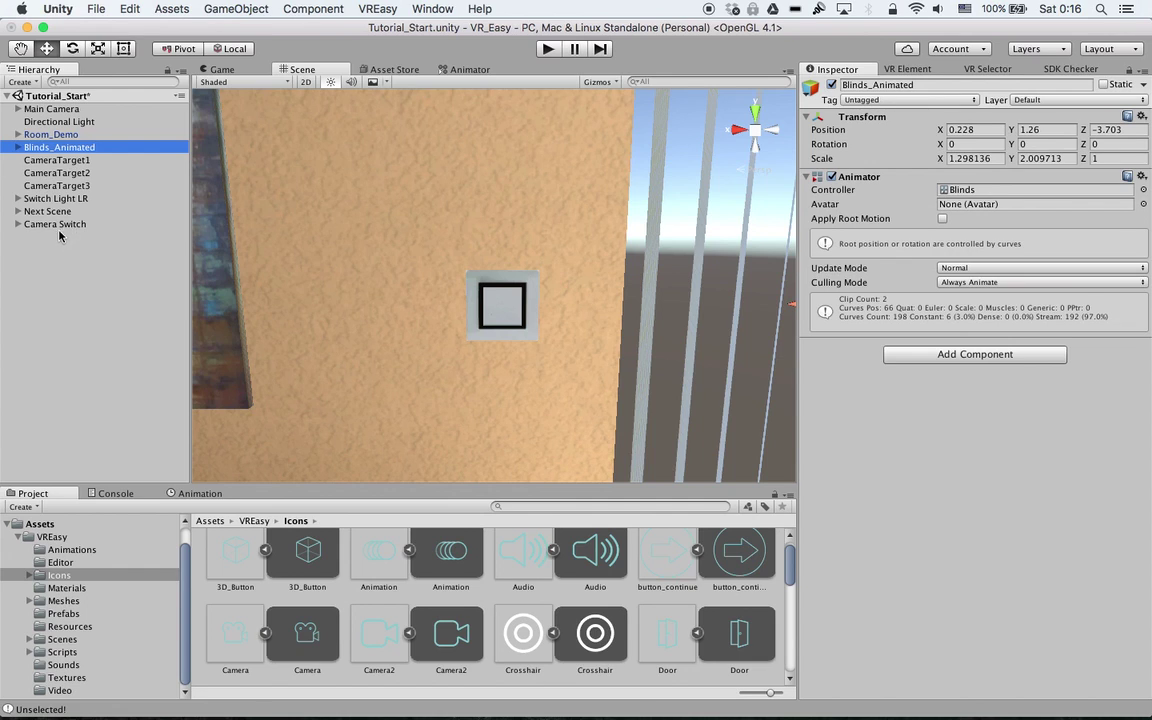
{"action": "left_click", "coordinate": [57, 225]}
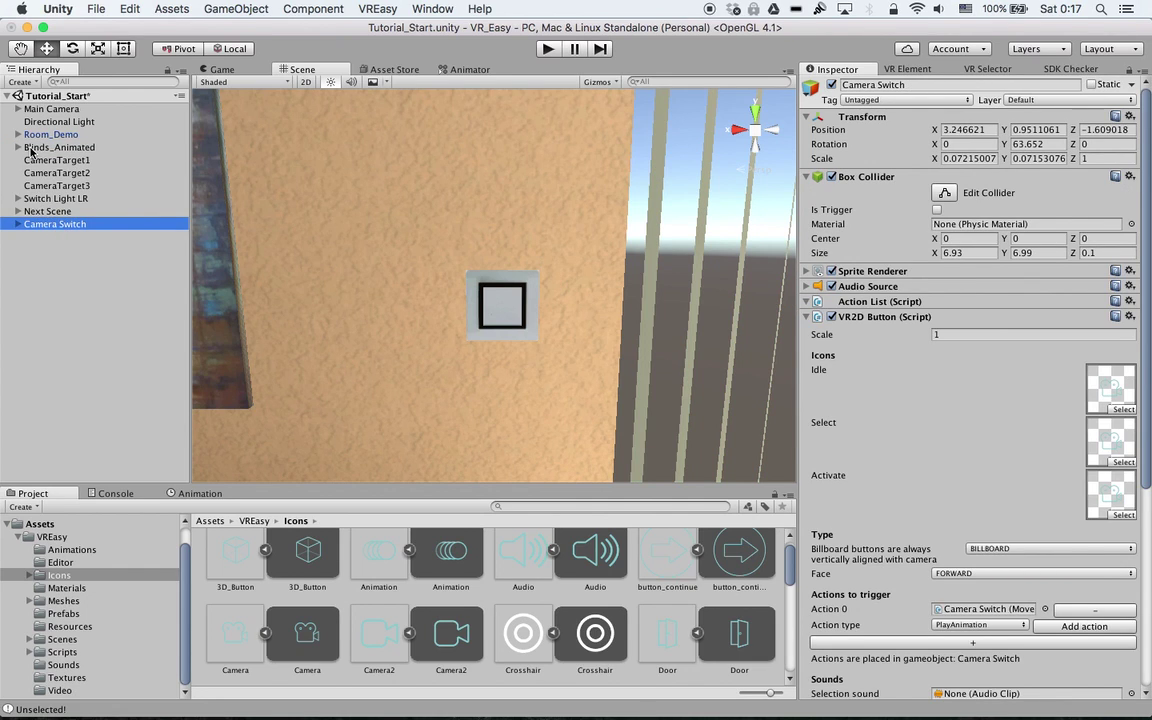
{"action": "left_click", "coordinate": [485, 316]}
{"action": "left_click", "coordinate": [487, 316]}
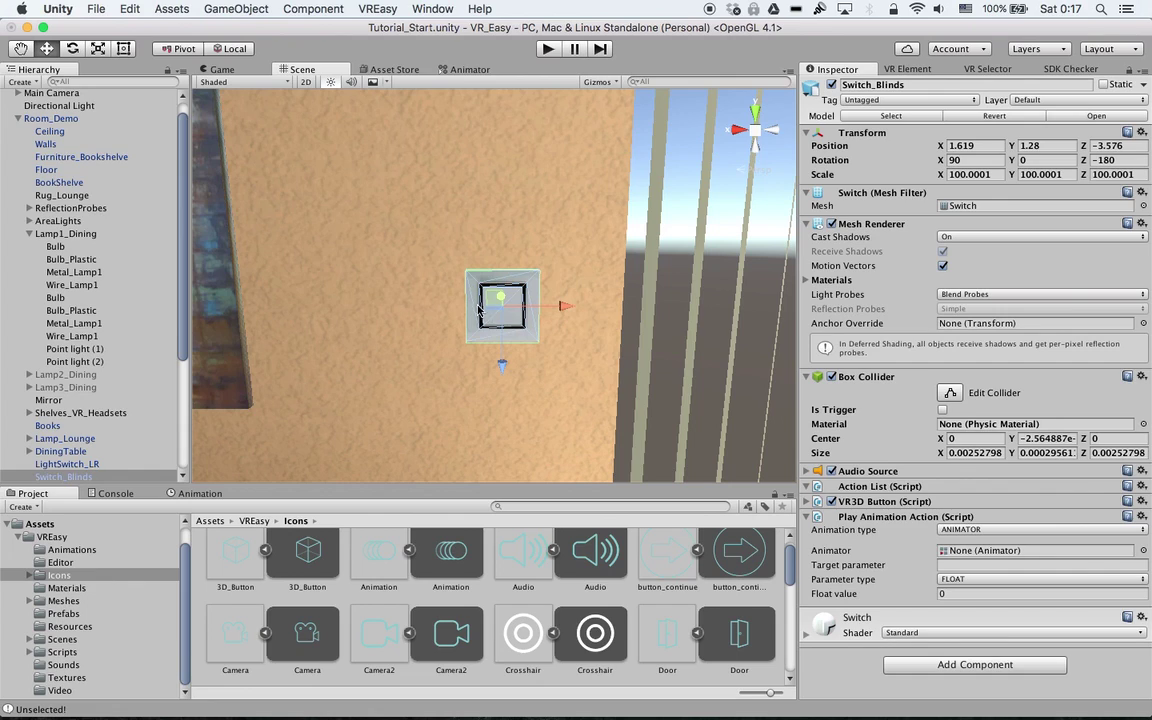
{"action": "scroll", "coordinate": [100, 391], "scroll_direction": "down", "scroll_amount": 5}
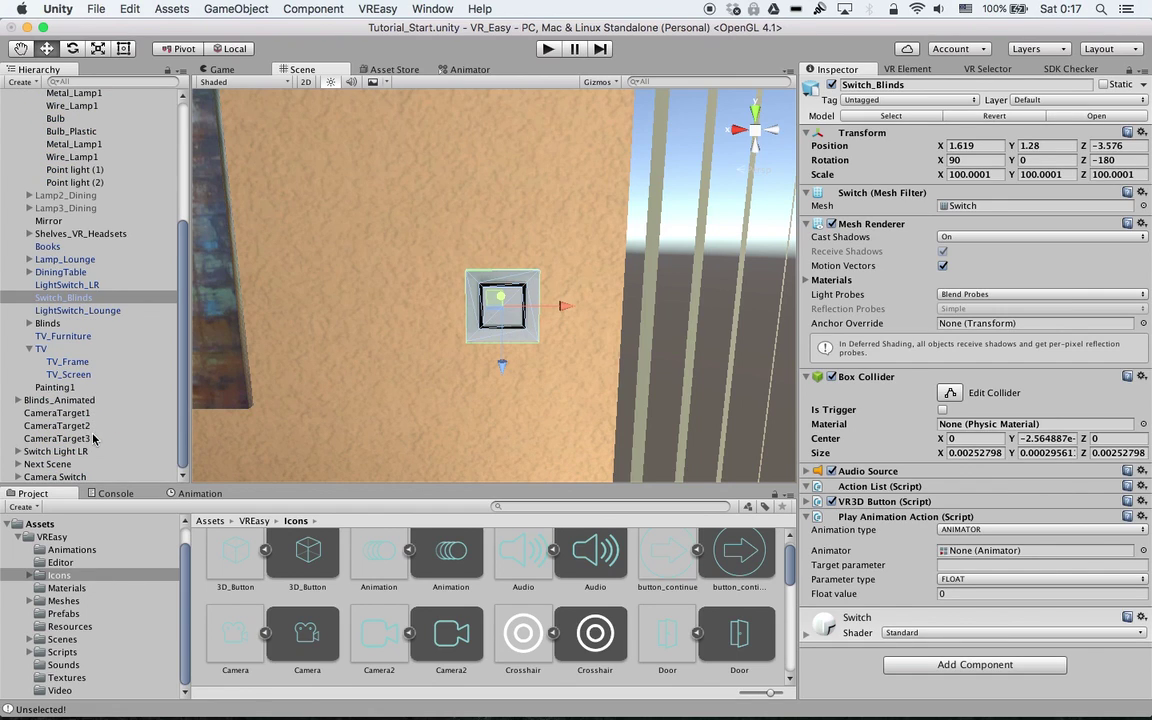
{"action": "scroll", "coordinate": [95, 400], "scroll_direction": "up", "scroll_amount": 5}
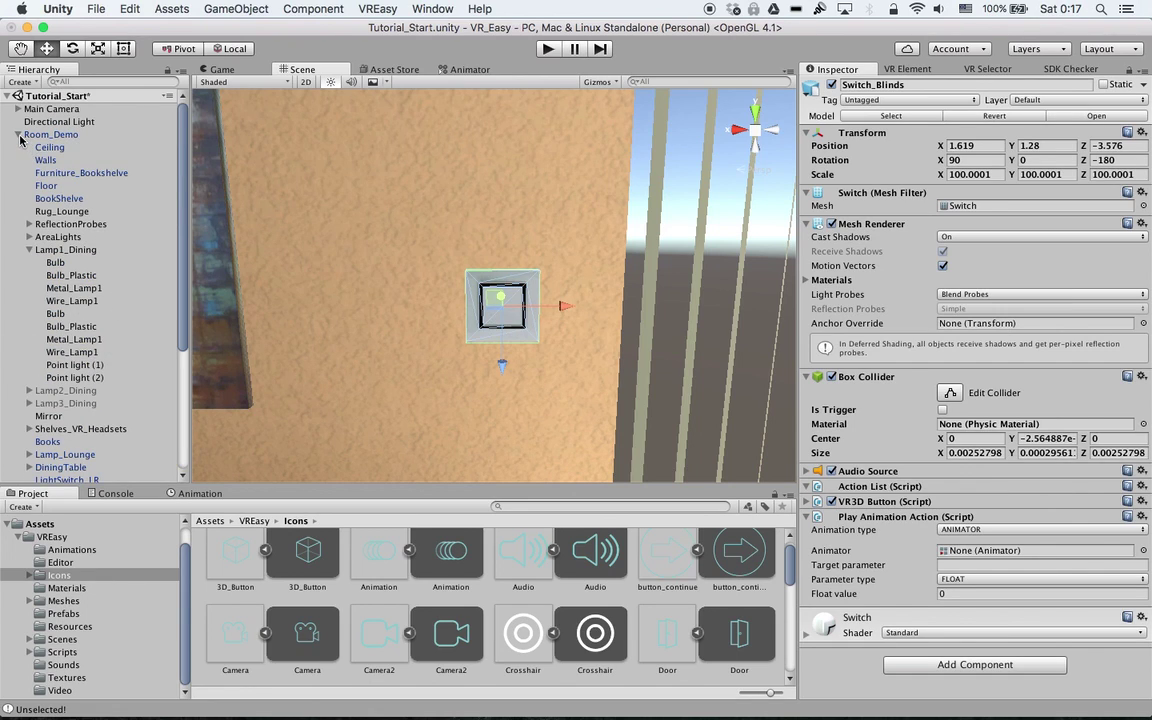
{"action": "left_click", "coordinate": [18, 135]}
Assign Blinds_Animated as the animator with TRIGGER parameter 'play' and its value ticked
{"action": "left_click_drag", "start_coordinate": [52, 150], "coordinate": [945, 550]}
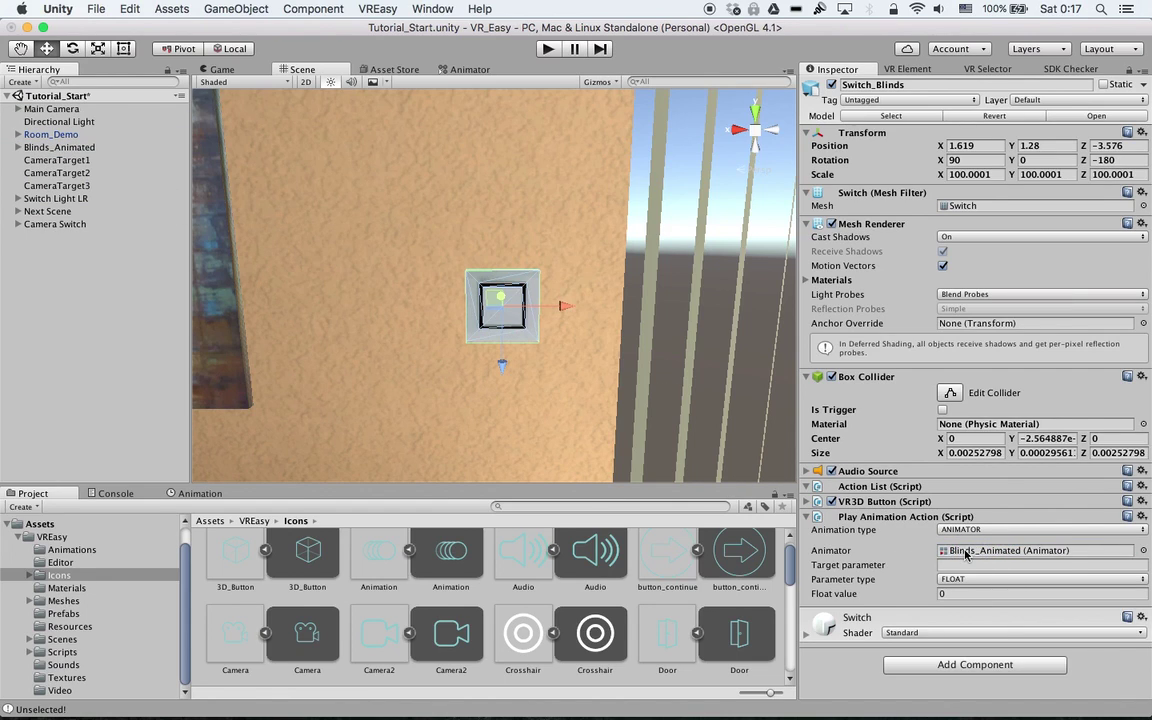
{"action": "left_click", "coordinate": [954, 565]}
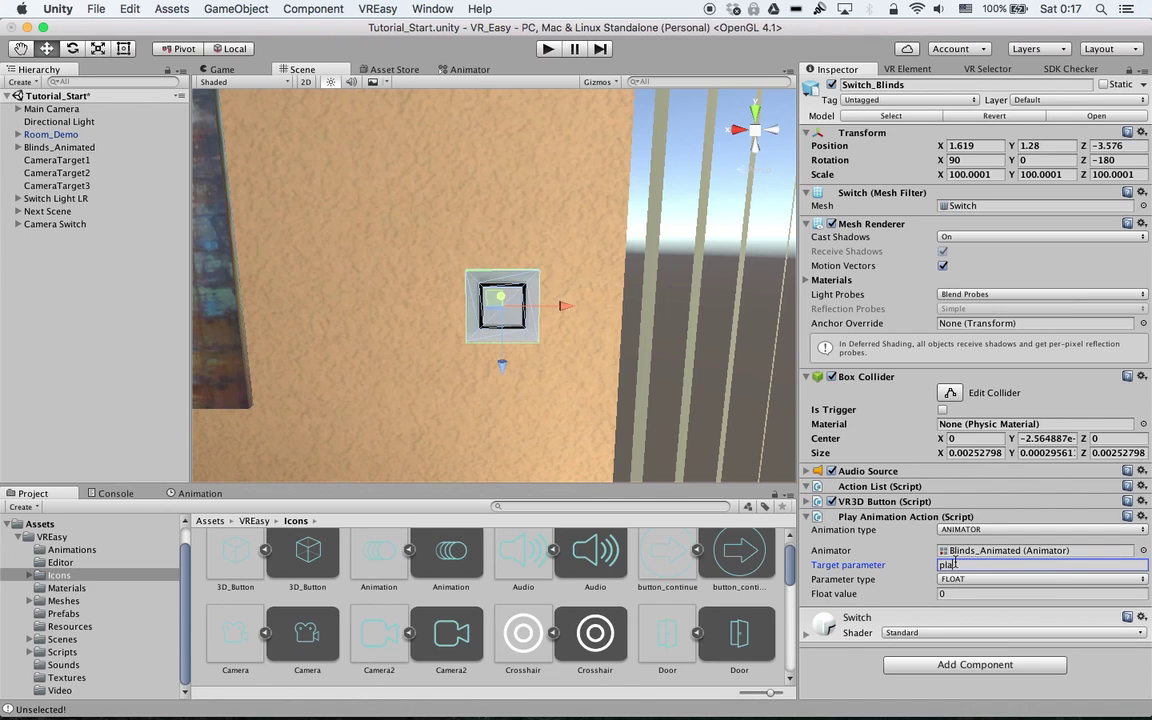
{"action": "left_click", "coordinate": [968, 579]}
{"action": "left_click", "coordinate": [979, 617]}
{"action": "left_click", "coordinate": [942, 594]}
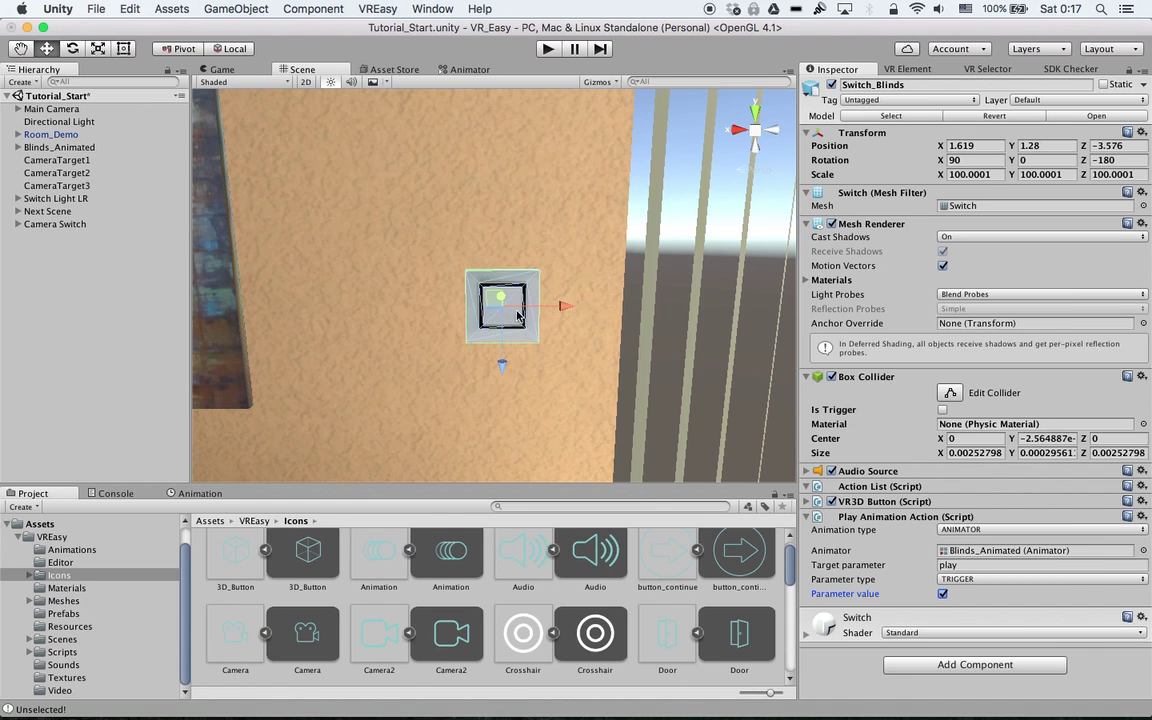
Play-test the scene turning the Main Camera toward the blinds, then stop and select the switch
{"action": "mouse_move", "coordinate": [518, 316]}
{"action": "right_mouse_down", "text": "alt"}
{"action": "mouse_move", "coordinate": [520, 330]}
{"action": "mouse_move", "coordinate": [488, 193]}
{"action": "mouse_move", "coordinate": [543, 195]}
{"action": "right_mouse_up", "text": "alt"}
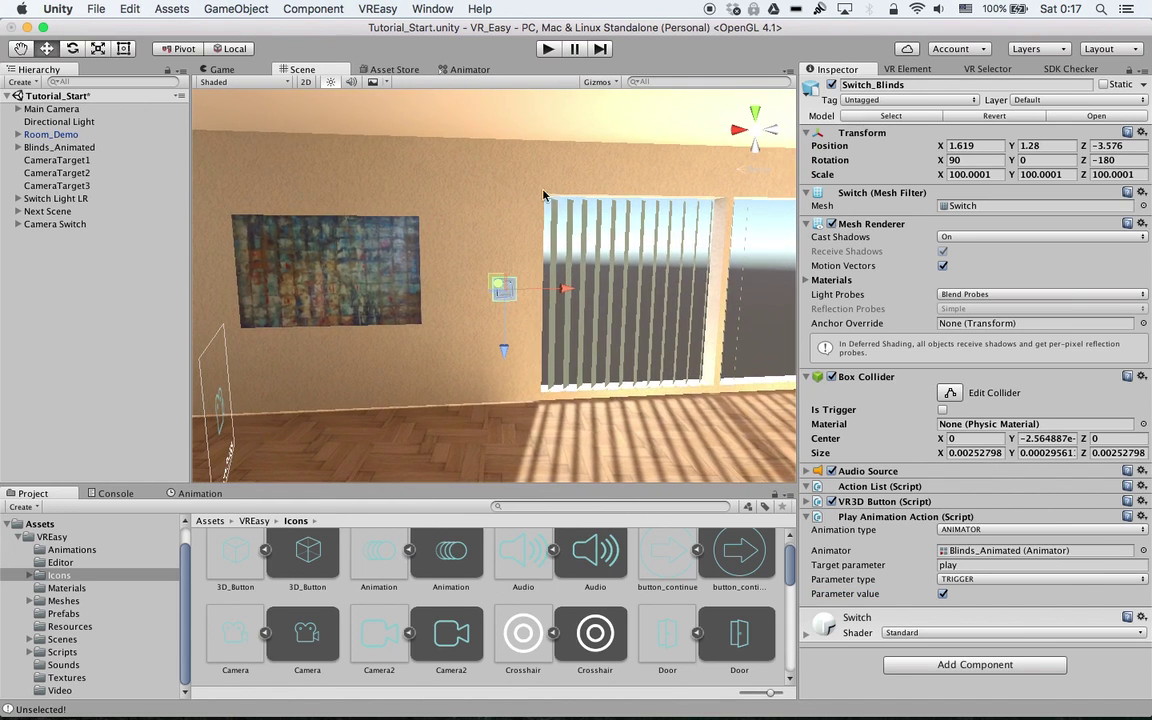
{"action": "left_click", "coordinate": [547, 50]}
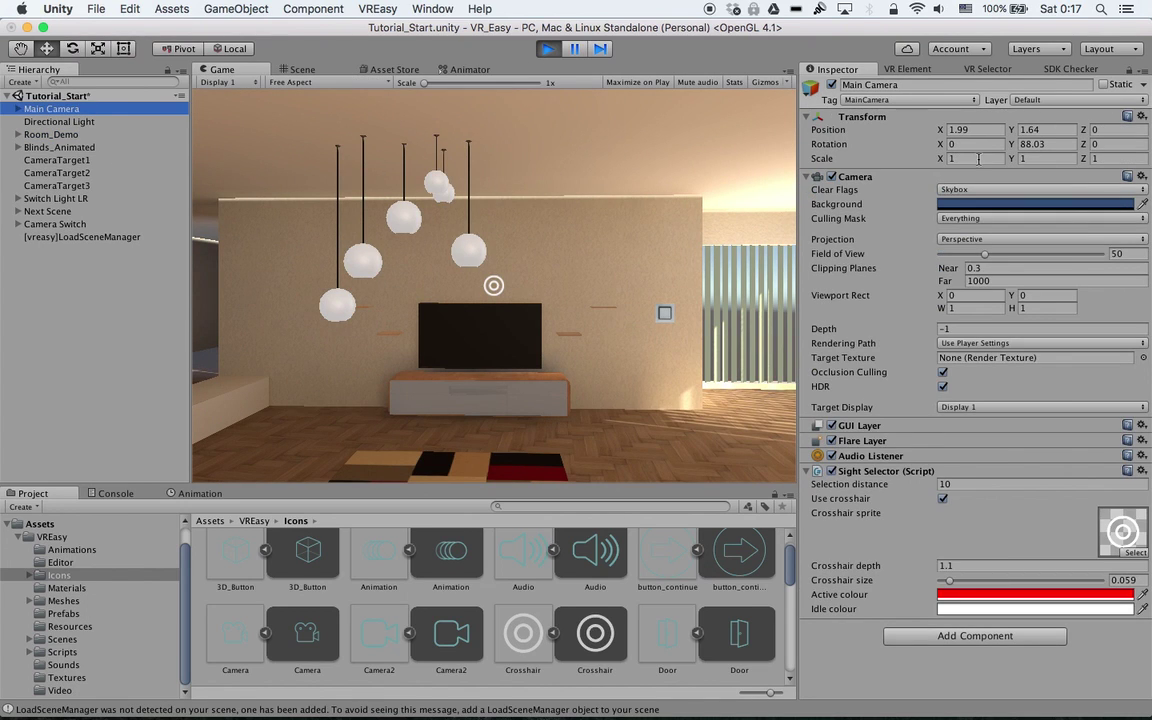
{"action": "left_click_drag", "start_coordinate": [1011, 144], "coordinate": [1146, 282]}
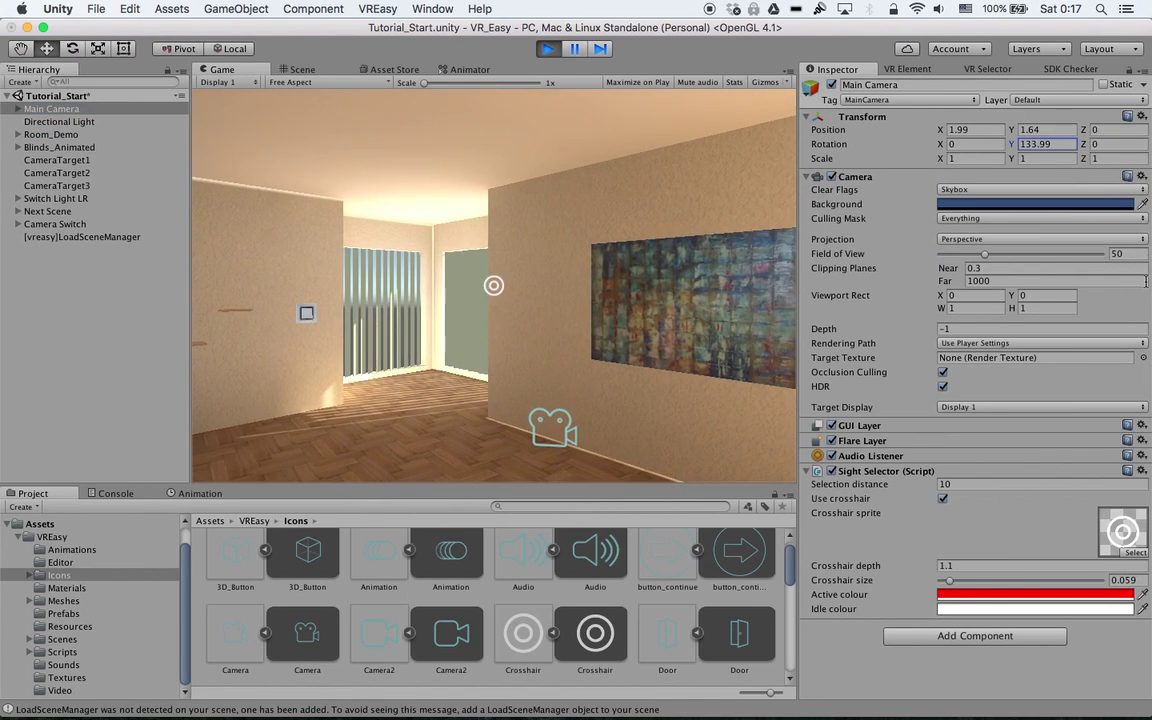
{"action": "left_click_drag", "start_coordinate": [1010, 148], "coordinate": [1122, 181]}
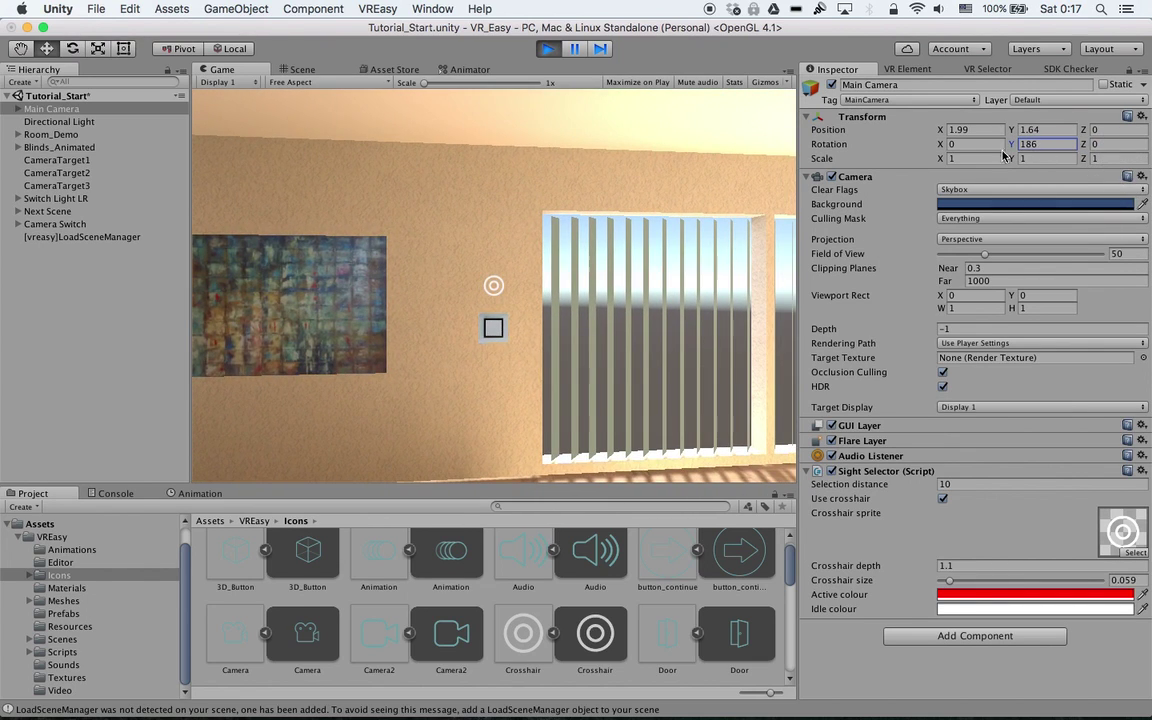
{"action": "mouse_move", "coordinate": [948, 143]}
{"action": "left_mouse_down"}
{"action": "mouse_move", "coordinate": [967, 145]}
{"action": "mouse_move", "coordinate": [951, 145]}
{"action": "left_mouse_up"}
{"action": "left_click", "coordinate": [548, 47]}
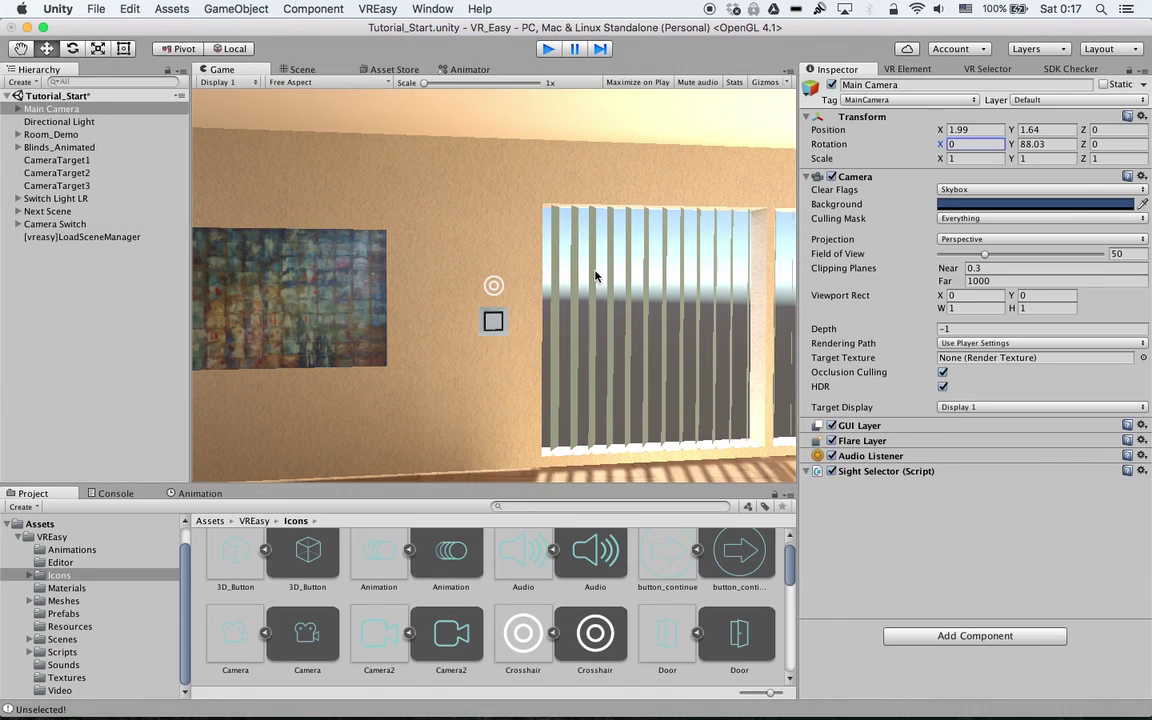
{"action": "left_click", "coordinate": [504, 288]}
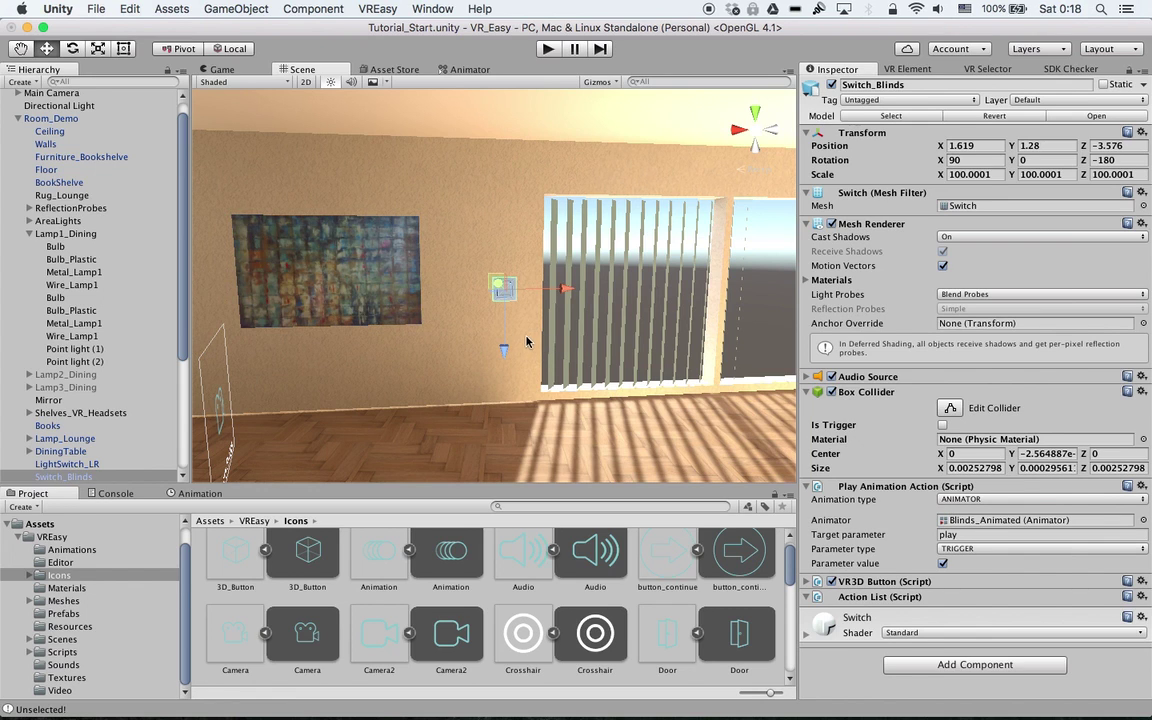
Choose BUTTON_2D and rename the element from Camera Switch to 'Switch Blinds'
{"action": "mouse_move", "coordinate": [504, 316]}
{"action": "left_mouse_down", "text": "alt"}
{"action": "mouse_move", "coordinate": [506, 355]}
{"action": "mouse_move", "coordinate": [535, 314]}
{"action": "mouse_move", "coordinate": [488, 321]}
{"action": "mouse_move", "coordinate": [492, 364]}
{"action": "mouse_move", "coordinate": [495, 355]}
{"action": "mouse_move", "coordinate": [473, 362]}
{"action": "mouse_move", "coordinate": [514, 305]}
{"action": "mouse_move", "coordinate": [541, 296]}
{"action": "mouse_move", "coordinate": [525, 325]}
{"action": "mouse_move", "coordinate": [540, 321]}
{"action": "mouse_move", "coordinate": [540, 345]}
{"action": "left_mouse_up", "text": "alt"}
{"action": "left_click", "coordinate": [907, 69]}
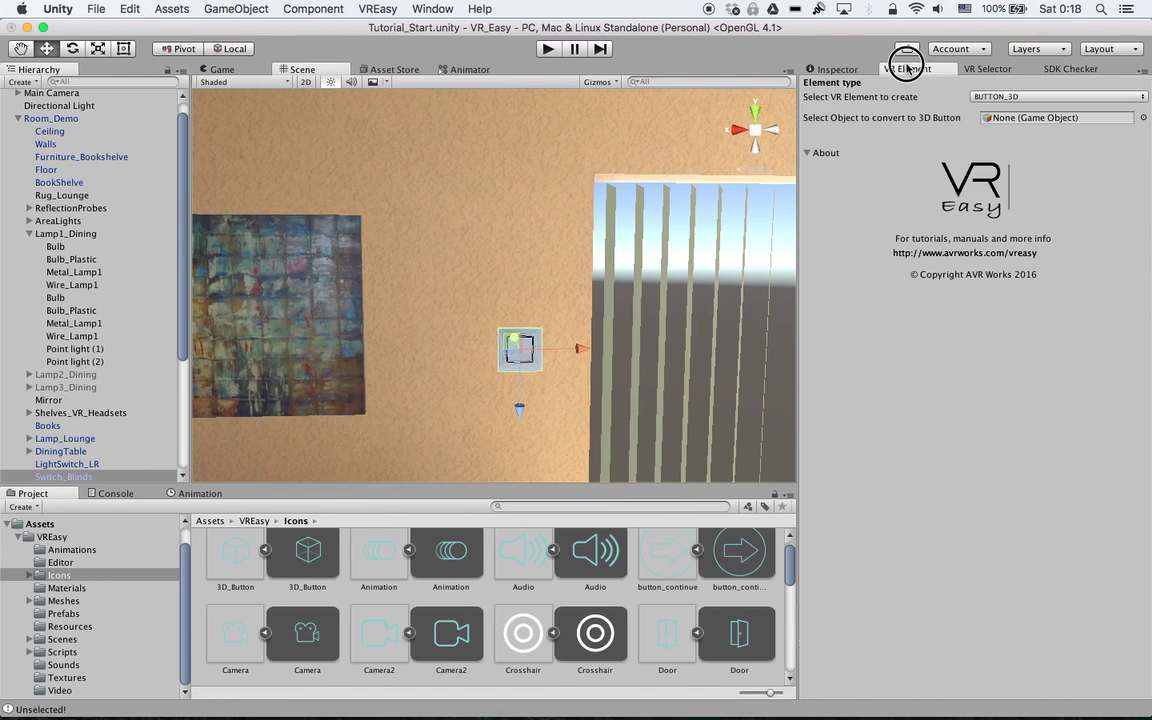
{"action": "left_click", "coordinate": [990, 97]}
{"action": "left_click", "coordinate": [1013, 86]}
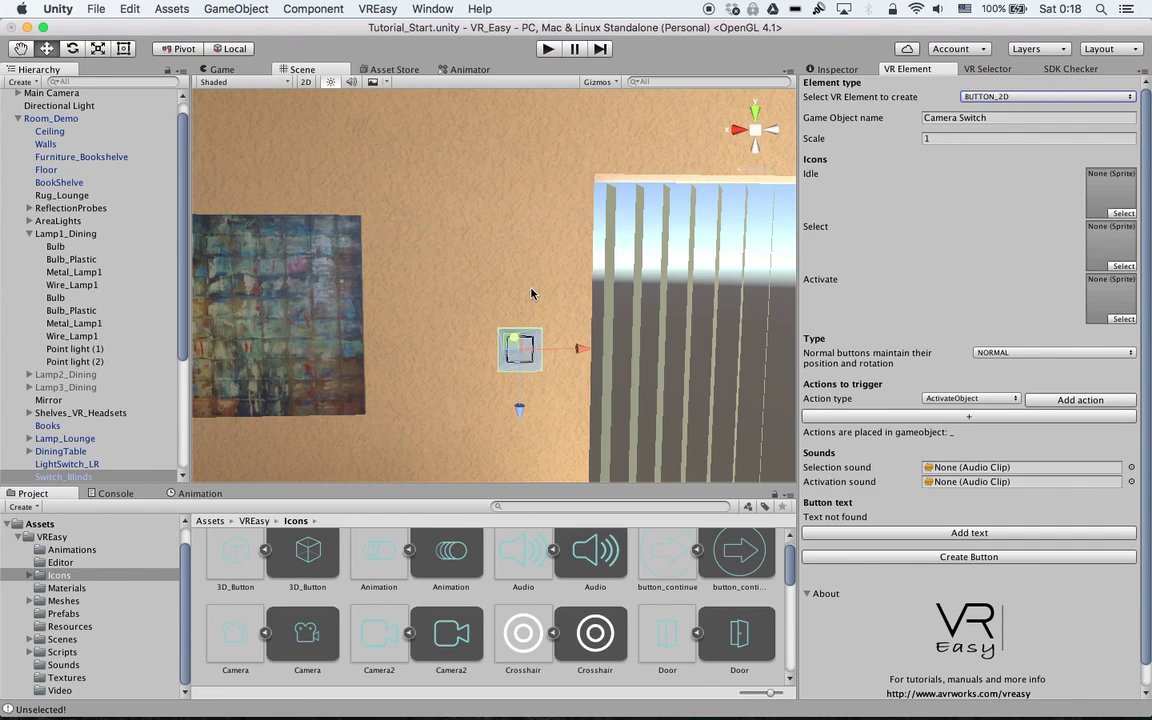
{"action": "left_click", "coordinate": [988, 117]}
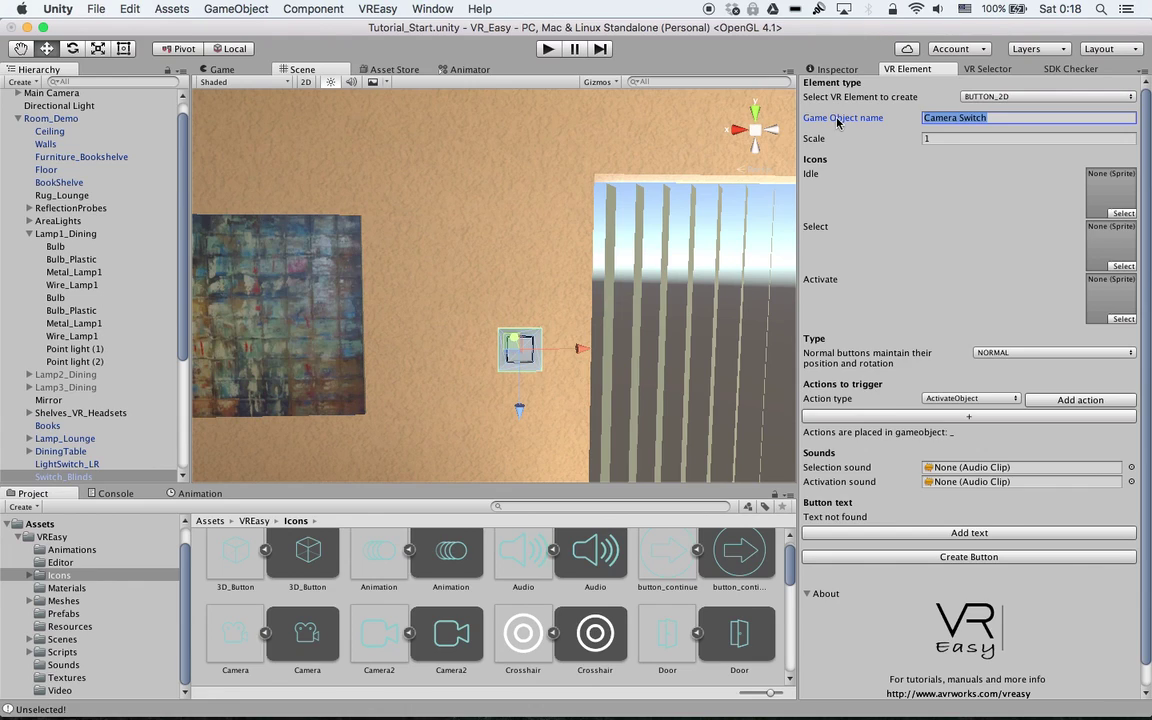
{"action": "type", "text": "Switch Blinds"}
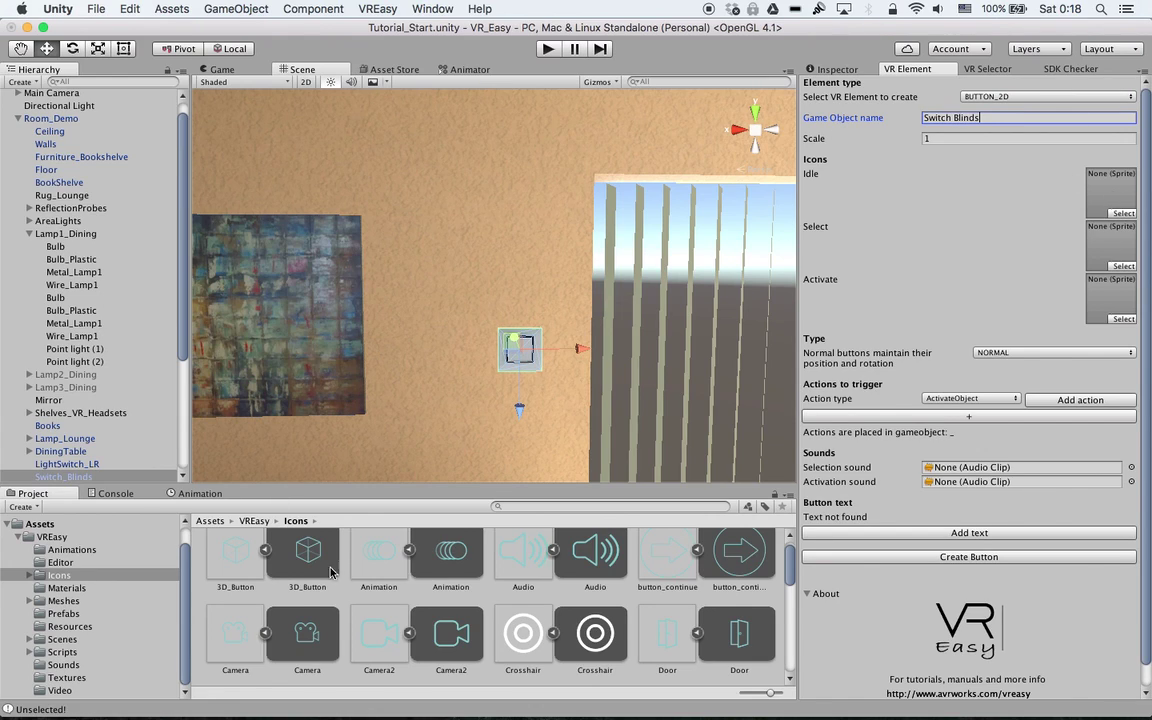
Use the Animation sprite for the button states, add a 'Switch Blinds' label, and create it
{"action": "left_click_drag", "start_coordinate": [790, 591], "coordinate": [795, 562]}
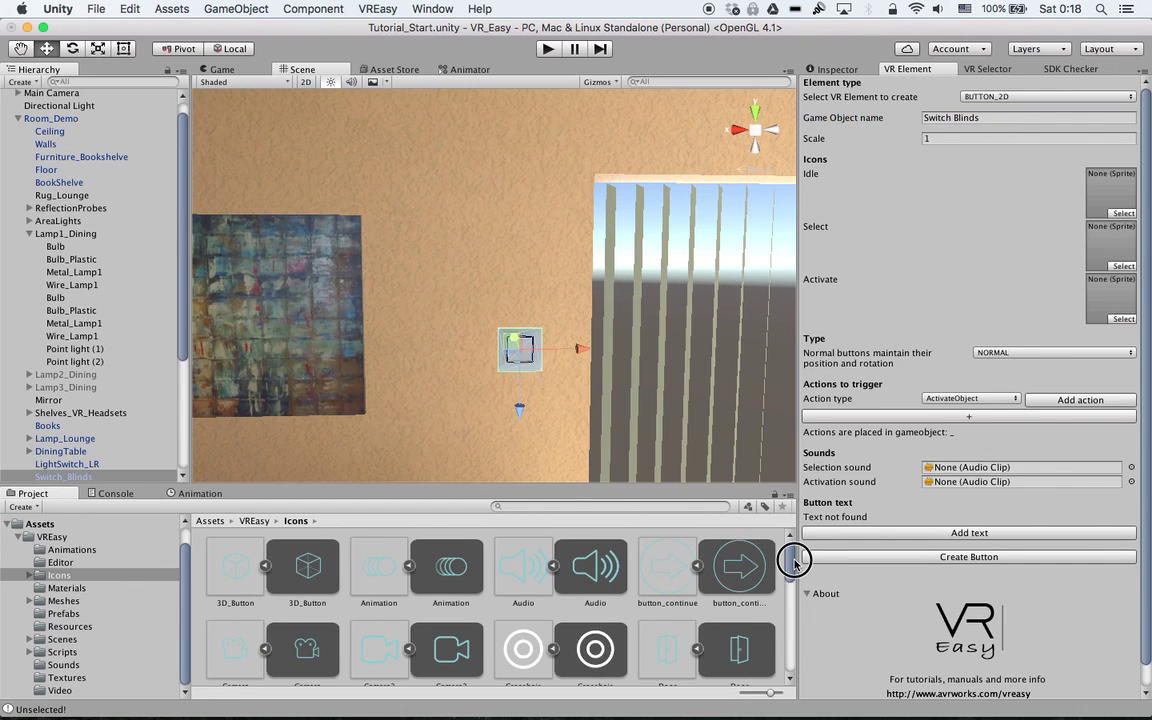
{"action": "left_click_drag", "start_coordinate": [451, 566], "coordinate": [1113, 195]}
{"action": "left_click_drag", "start_coordinate": [451, 566], "coordinate": [1110, 297]}
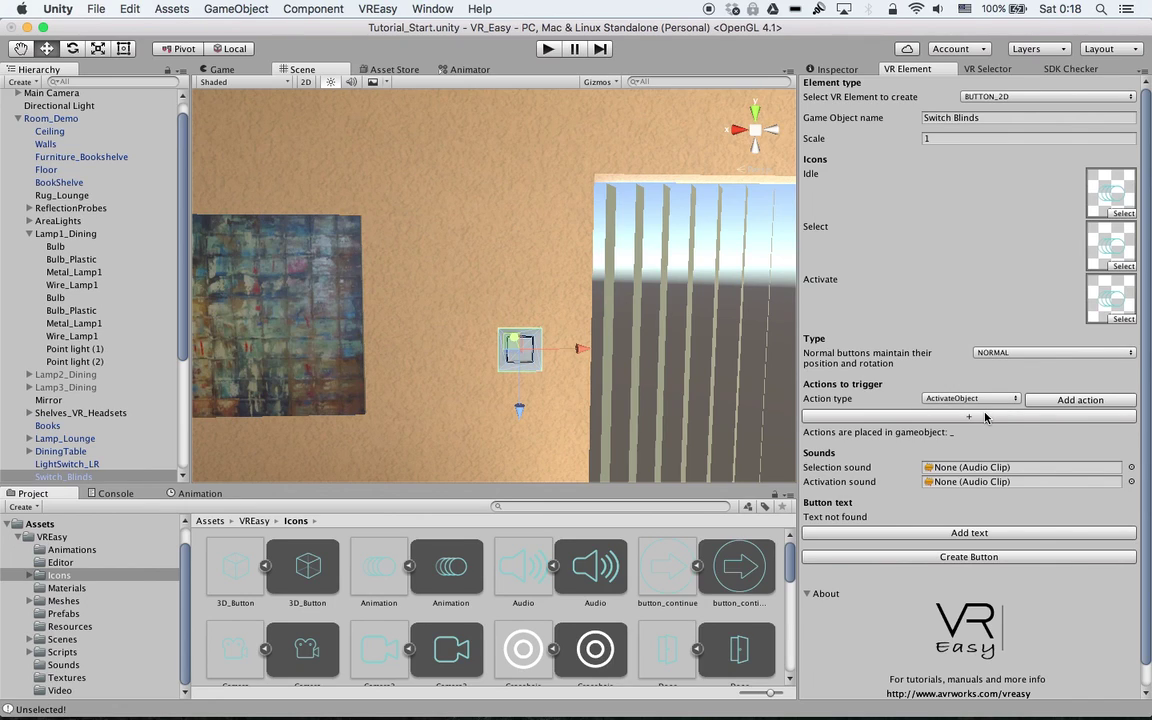
{"action": "left_click", "coordinate": [998, 531]}
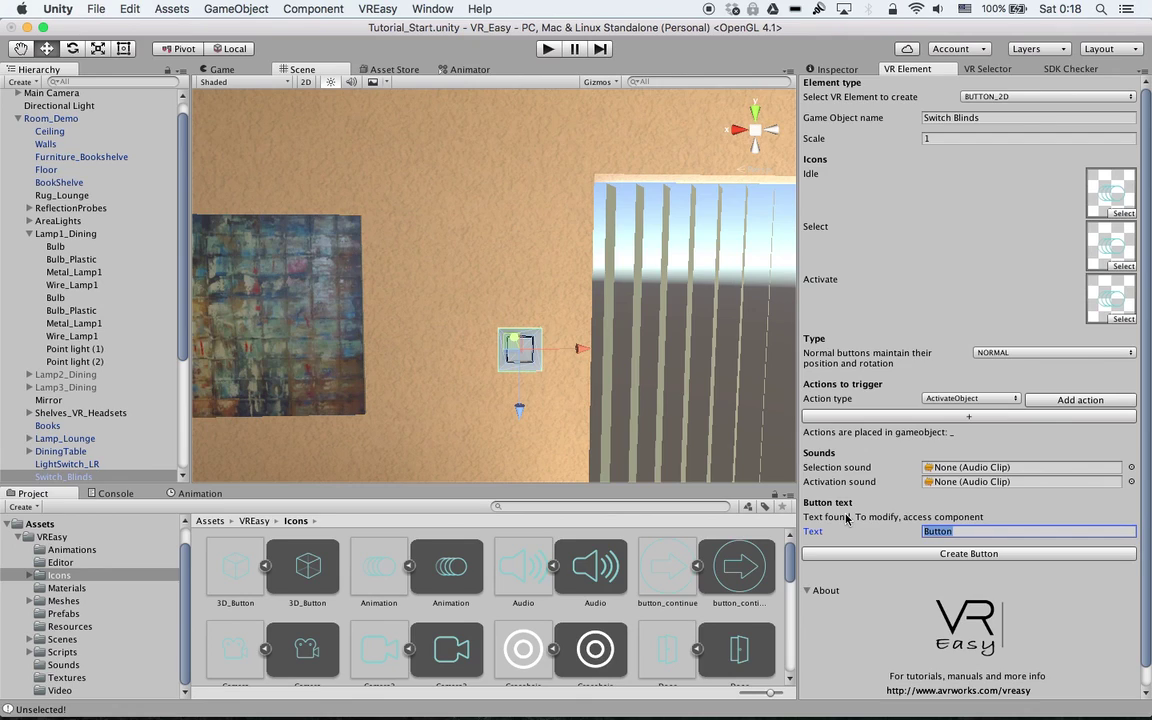
{"action": "type", "text": "Switch Blinds"}
{"action": "left_click", "coordinate": [963, 555]}
Set the Switch Blinds icon's Y rotation to -180 and move it onto the wall
{"action": "left_click_drag", "start_coordinate": [615, 400], "coordinate": [700, 440], "text": "alt"}
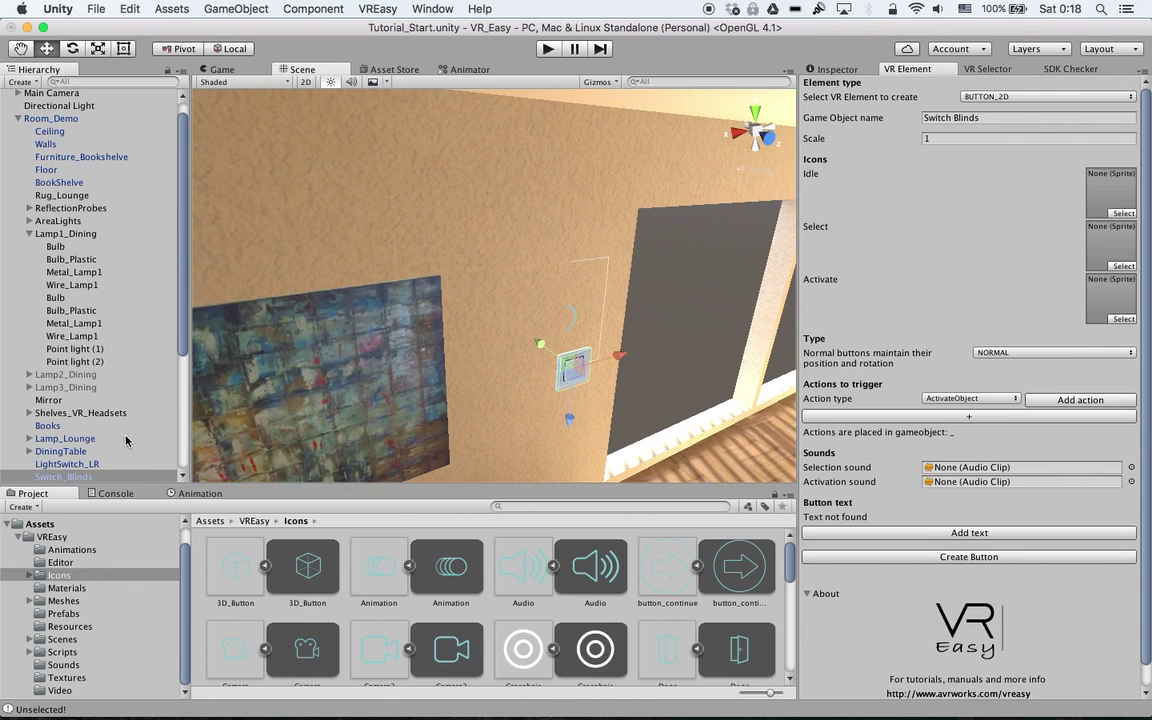
{"action": "scroll", "coordinate": [120, 452], "scroll_direction": "down", "scroll_amount": 5}
{"action": "left_click", "coordinate": [90, 476]}
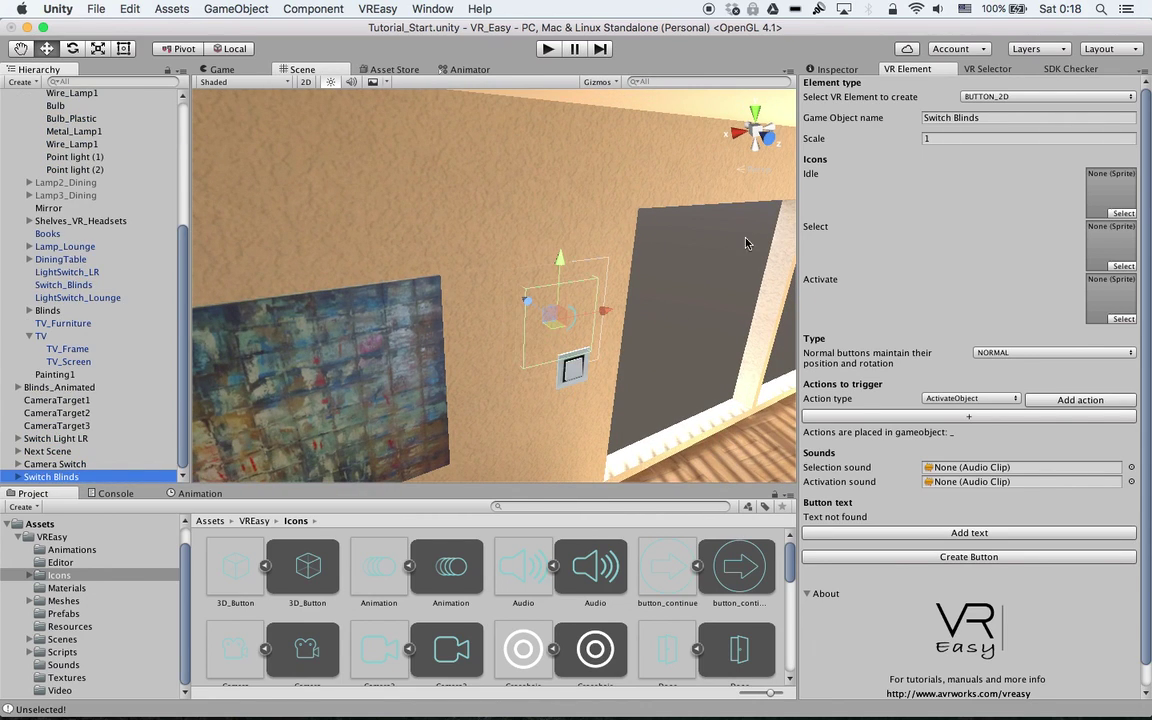
{"action": "left_click", "coordinate": [870, 72]}
{"action": "left_click", "coordinate": [1045, 144]}
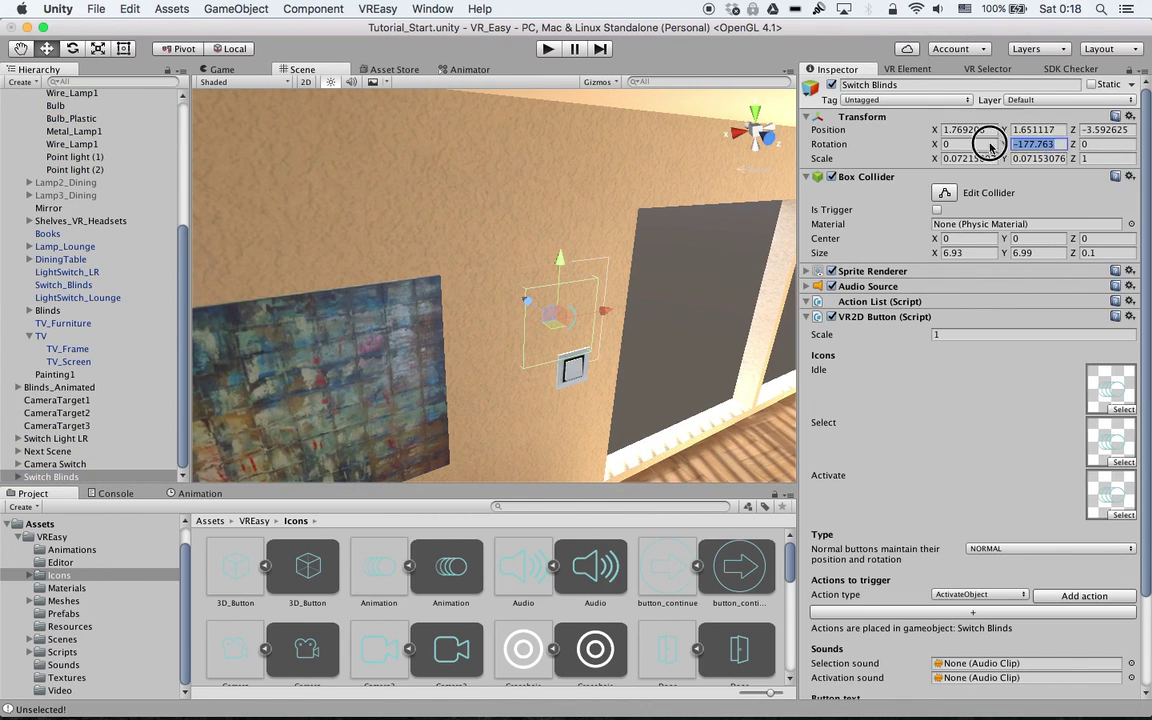
{"action": "type", "text": "-180"}
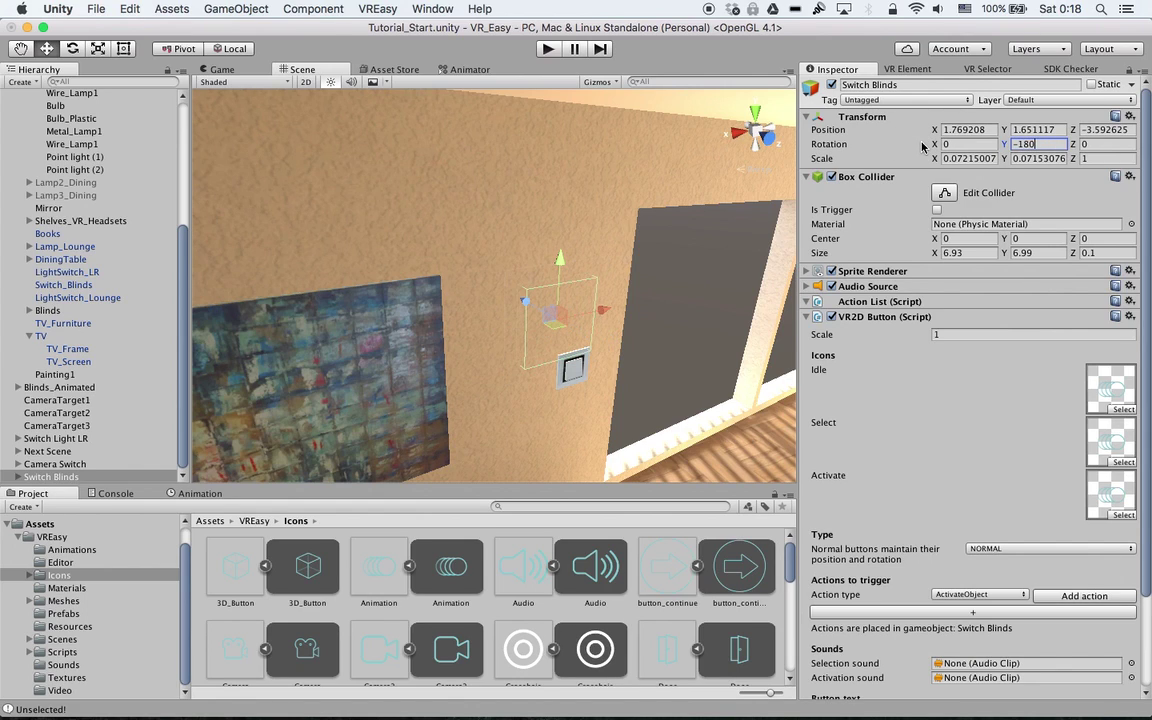
{"action": "left_click", "coordinate": [522, 298]}
{"action": "left_click_drag", "start_coordinate": [527, 303], "coordinate": [585, 287]}
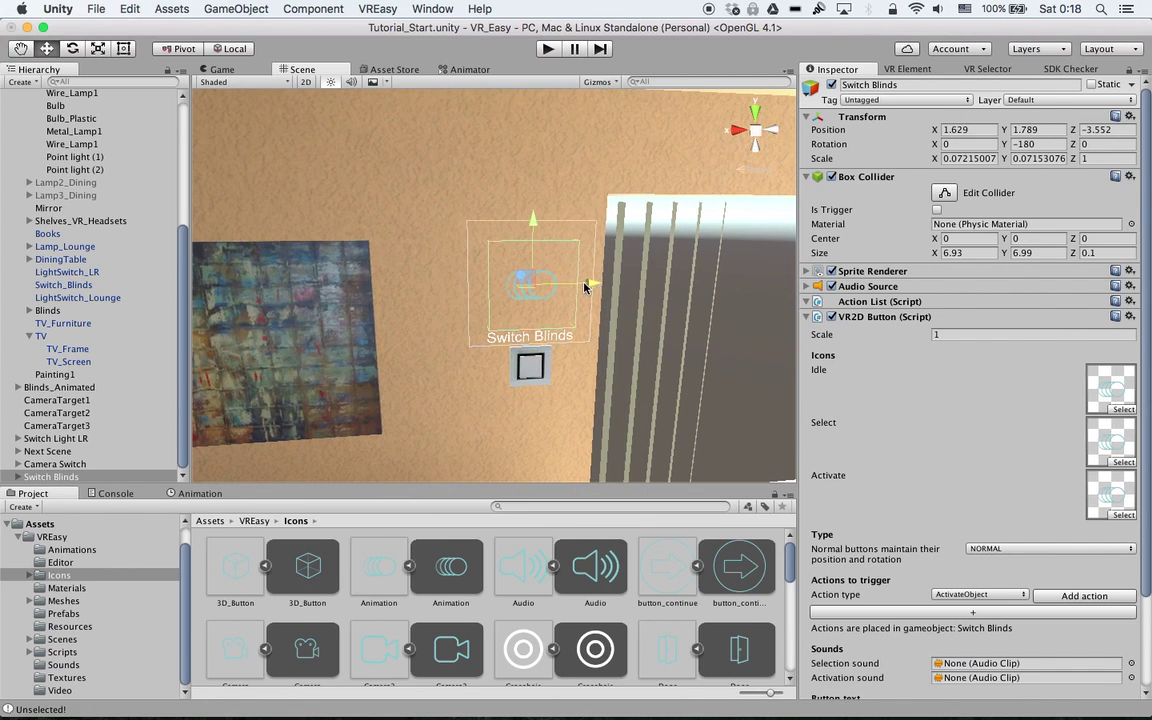
Check its label text, then lower the icon to Y 1.661 just above the 3D switch
{"action": "left_click", "coordinate": [21, 477]}
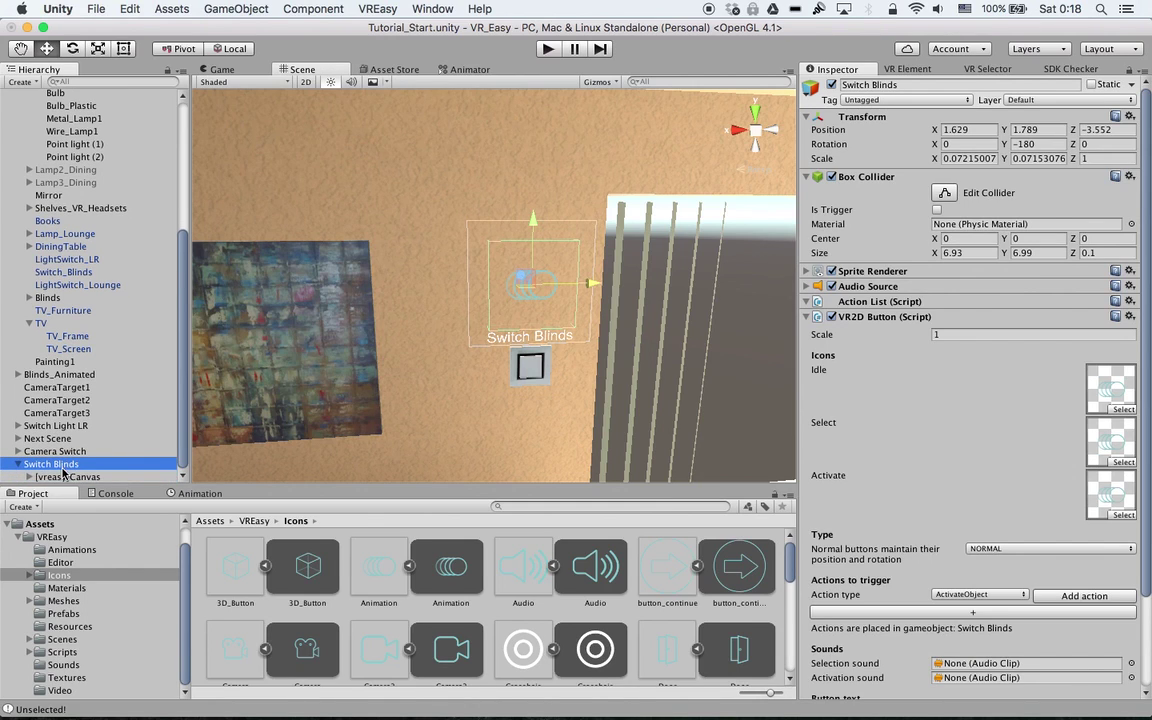
{"action": "left_click", "coordinate": [28, 478]}
{"action": "left_click", "coordinate": [80, 478]}
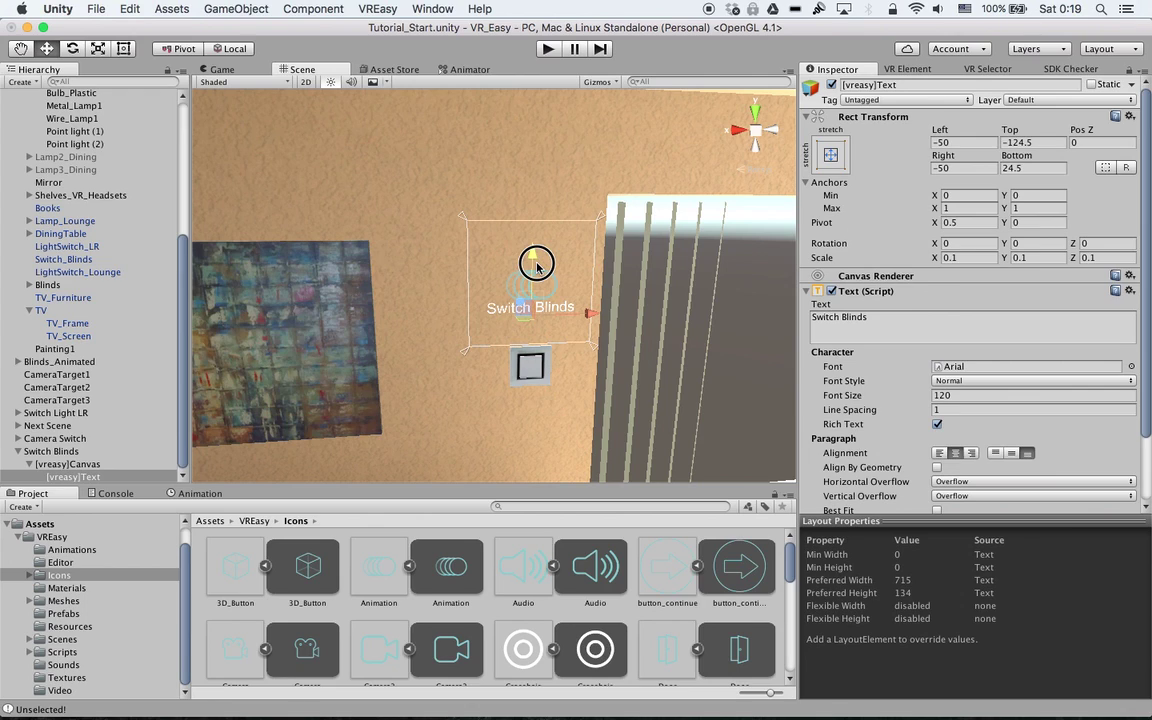
{"action": "left_click", "coordinate": [68, 451]}
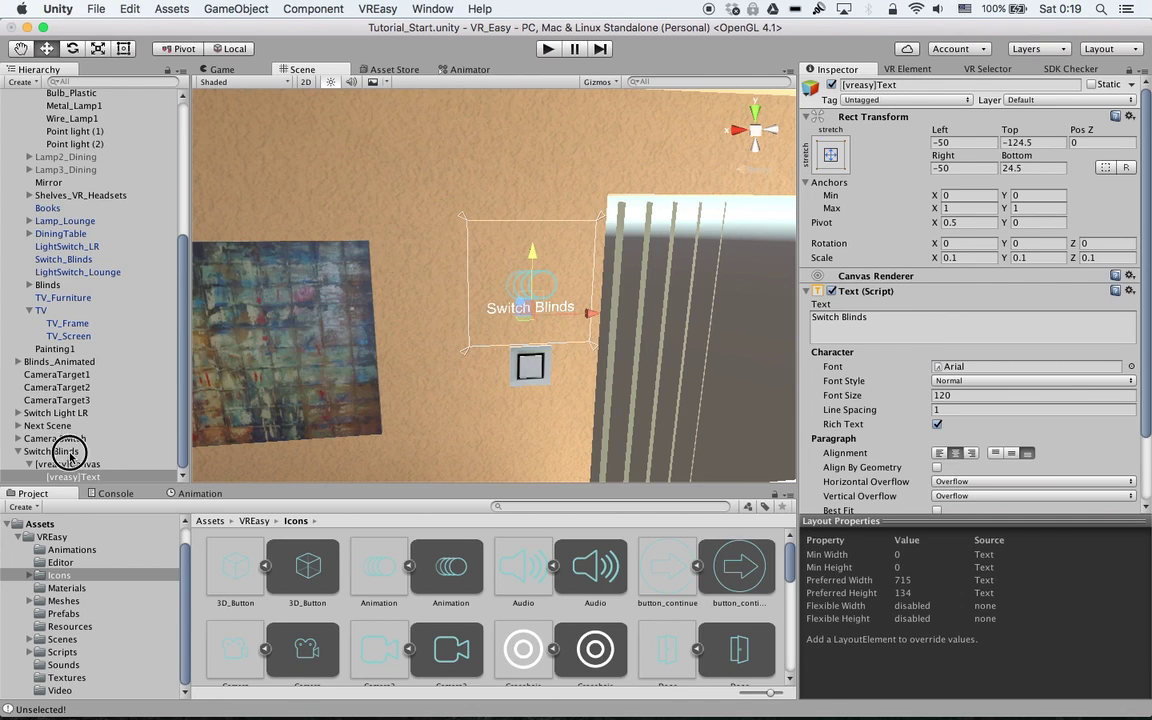
{"action": "left_click_drag", "start_coordinate": [534, 222], "coordinate": [534, 258]}
{"action": "left_click_drag", "start_coordinate": [570, 316], "coordinate": [657, 291], "text": "alt"}
Select the Switch Blinds object and disable its Box Collider component
{"action": "left_click", "coordinate": [657, 291]}
{"action": "left_click_drag", "start_coordinate": [432, 219], "coordinate": [505, 327], "text": "alt"}
{"action": "left_click_drag", "start_coordinate": [410, 278], "coordinate": [506, 285], "text": "alt"}
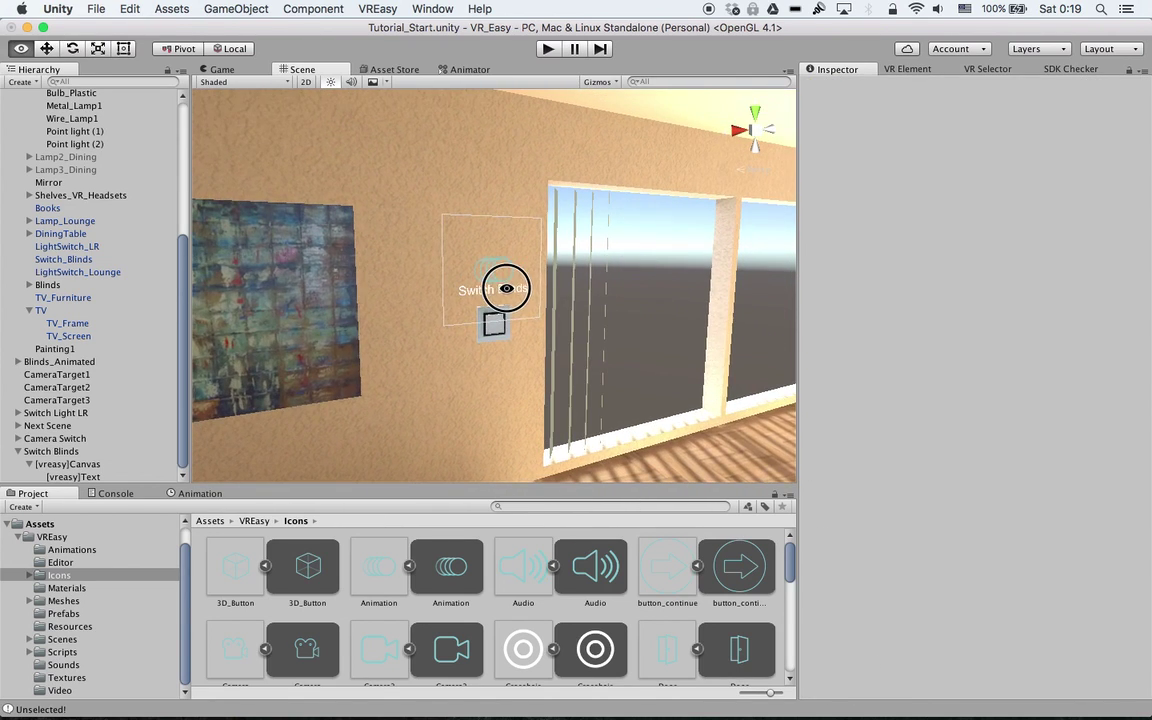
{"action": "left_click", "coordinate": [493, 287]}
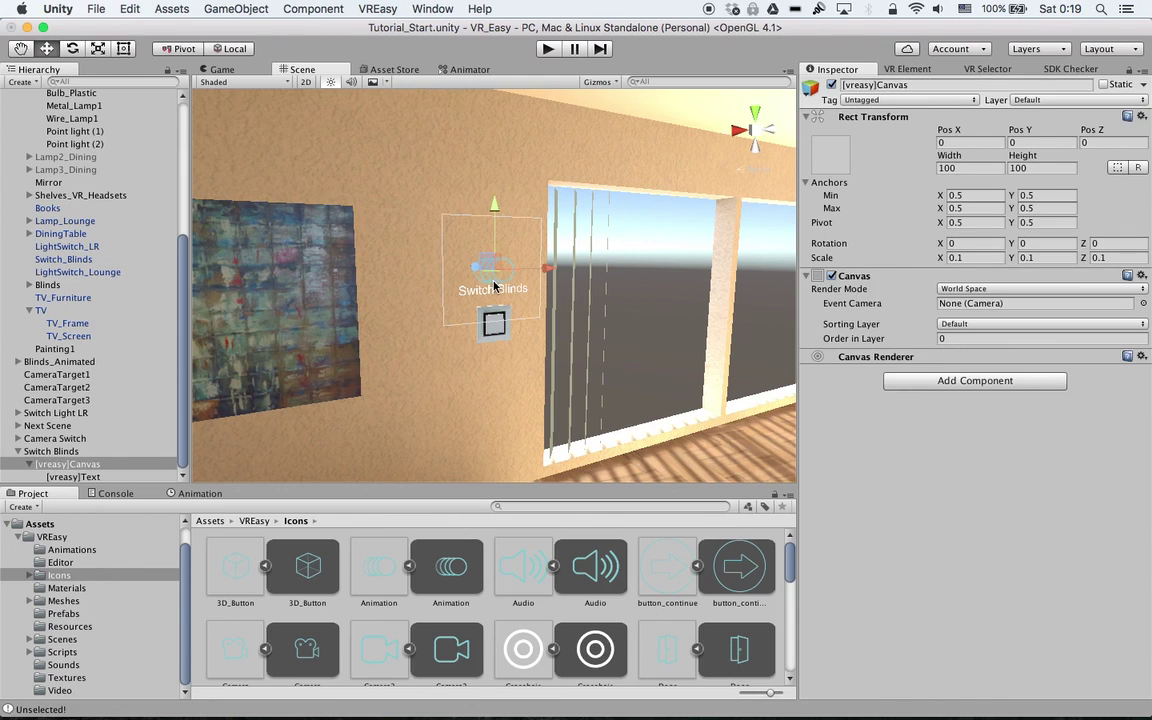
{"action": "left_click", "coordinate": [90, 451]}
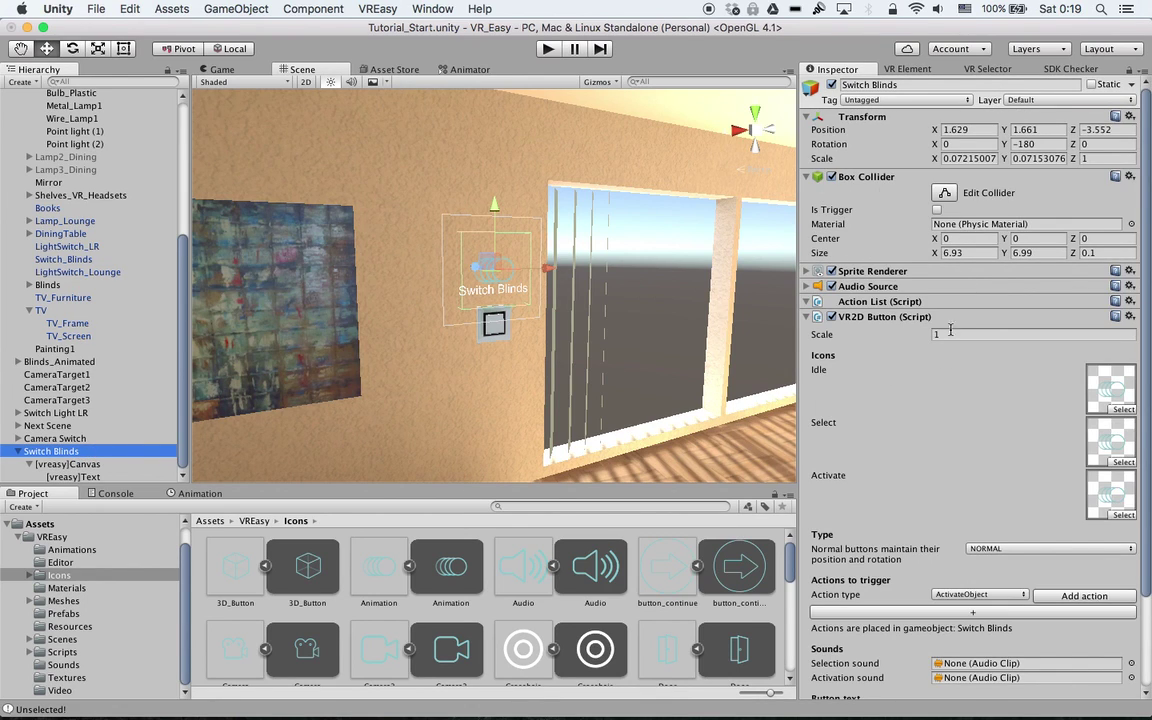
{"action": "left_click", "coordinate": [831, 176]}
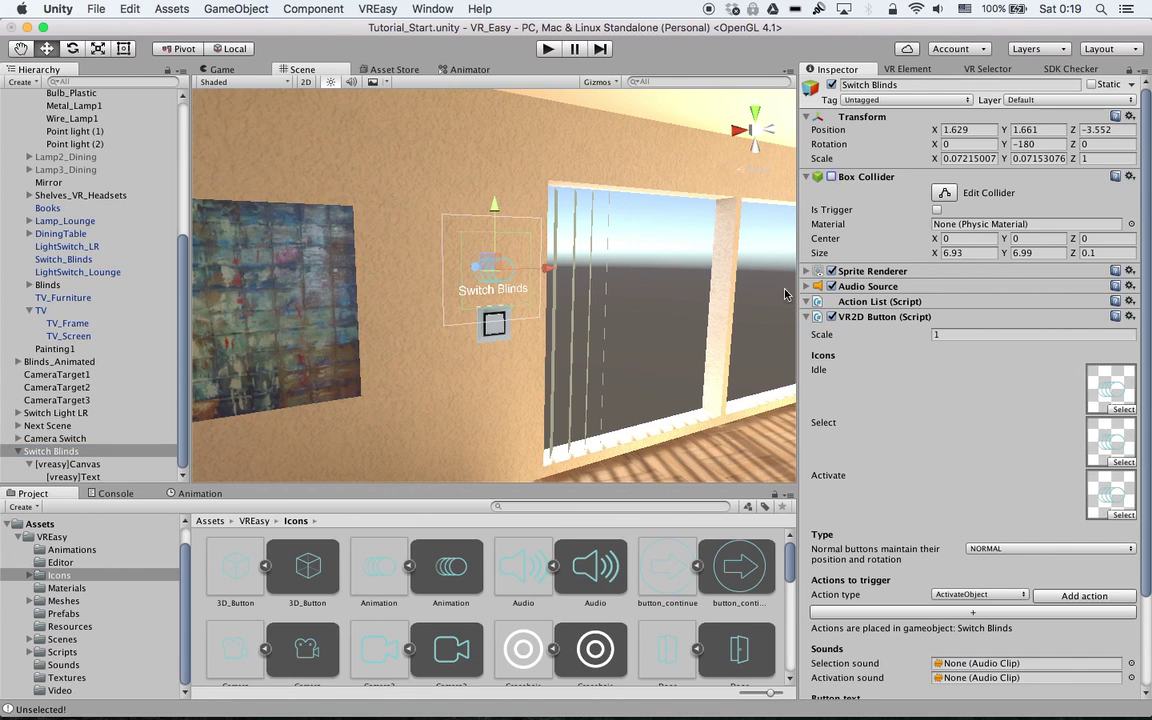
{"action": "mouse_move", "coordinate": [699, 365]}
{"action": "left_mouse_down", "text": "alt"}
{"action": "mouse_move", "coordinate": [604, 332]}
{"action": "mouse_move", "coordinate": [609, 355]}
{"action": "mouse_move", "coordinate": [681, 358]}
{"action": "left_mouse_up", "text": "alt"}
{"action": "scroll", "coordinate": [900, 442], "scroll_direction": "down", "scroll_amount": 3}
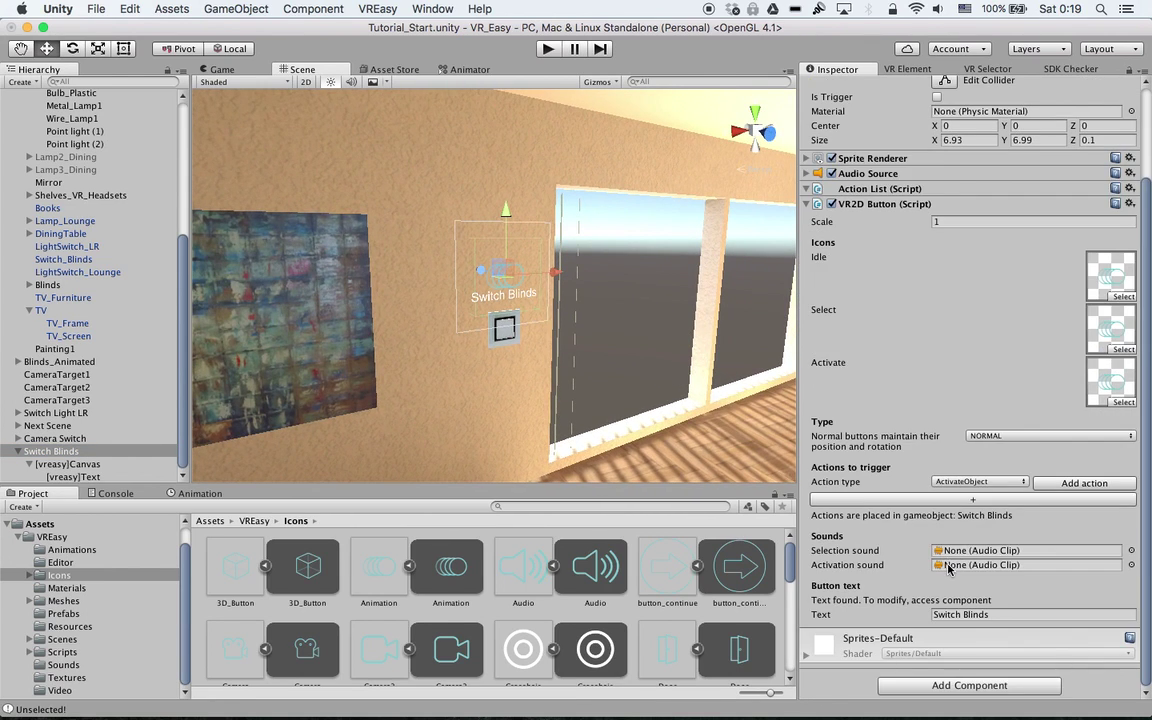
{"action": "left_click_drag", "start_coordinate": [573, 380], "coordinate": [660, 330], "text": "alt"}
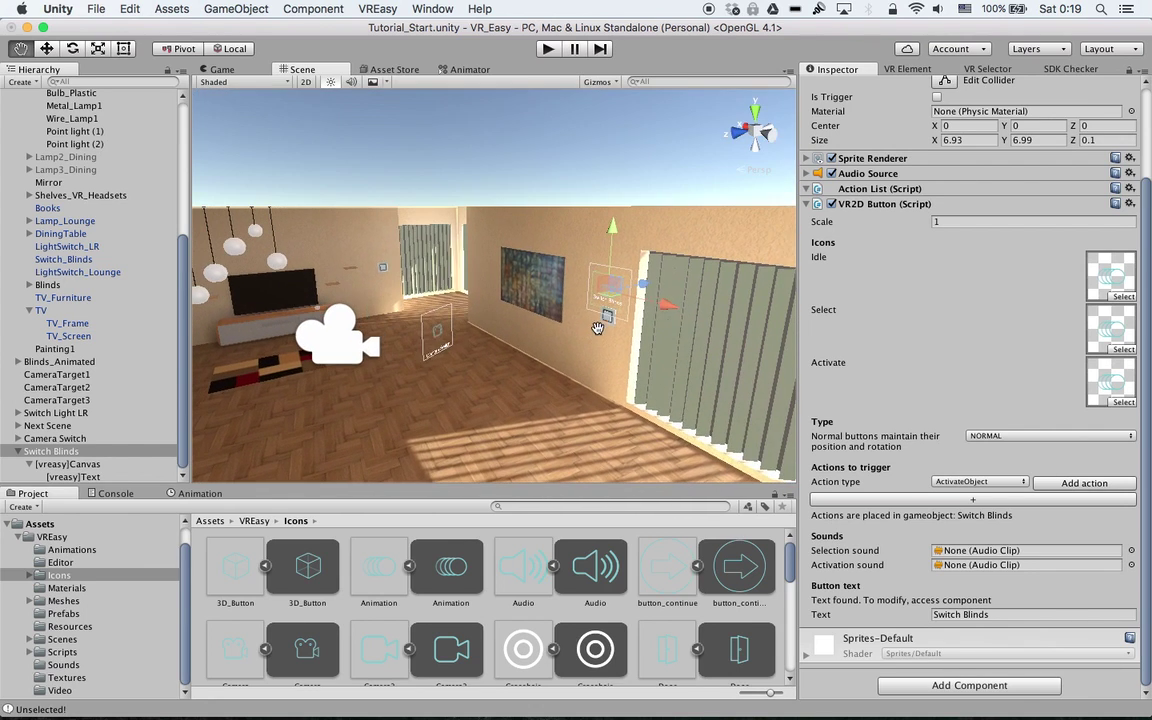
Reopen the VR Element panel, leaving the action type as ActivateObject, and select one blind panel in the scene
{"action": "left_click", "coordinate": [902, 72]}
{"action": "middle_click_drag", "start_coordinate": [540, 262], "coordinate": [494, 215]}
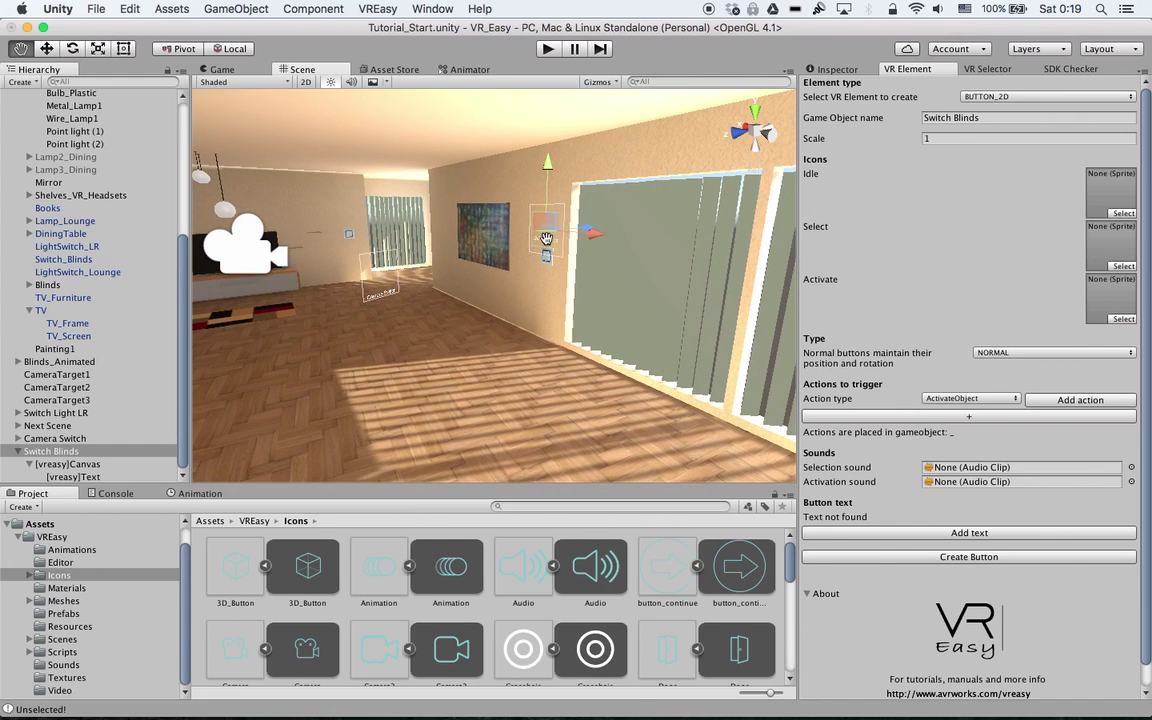
{"action": "left_click", "coordinate": [955, 399]}
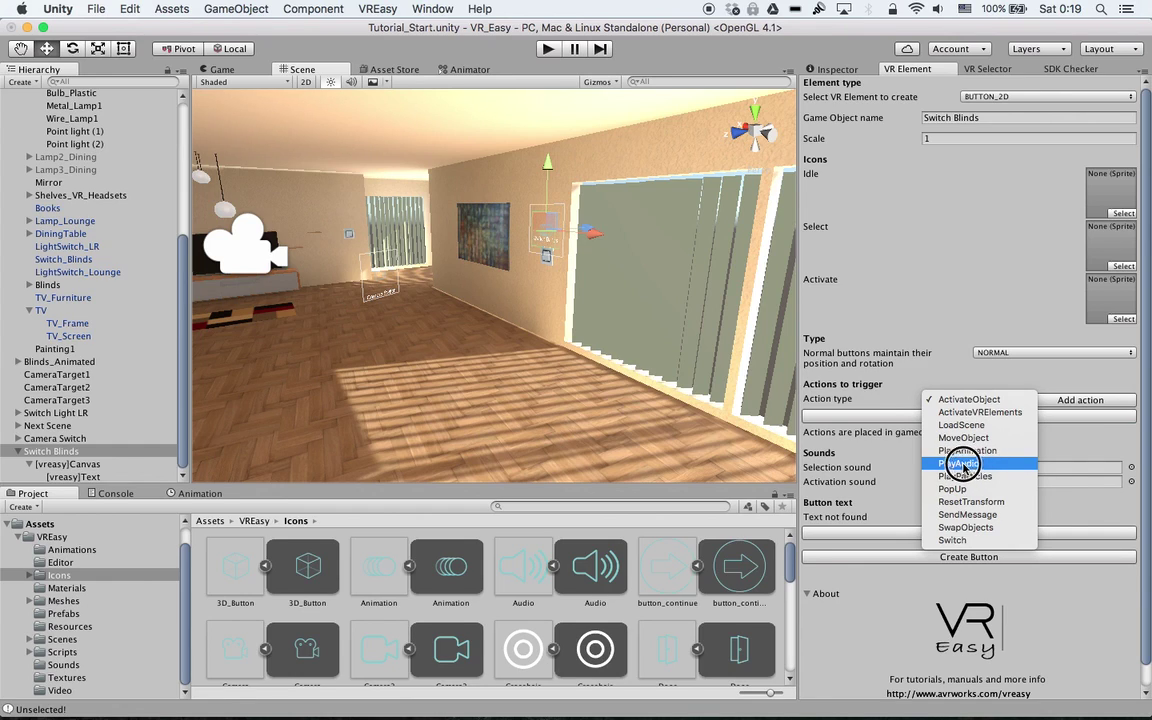
{"action": "left_click", "coordinate": [612, 335]}
{"action": "left_click", "coordinate": [612, 327]}
{"action": "mouse_move", "coordinate": [612, 327]}
{"action": "right_mouse_down"}
{"action": "mouse_move", "coordinate": [635, 321]}
{"action": "mouse_move", "coordinate": [586, 311]}
{"action": "mouse_move", "coordinate": [591, 363]}
{"action": "mouse_move", "coordinate": [596, 337]}
{"action": "right_mouse_up"}
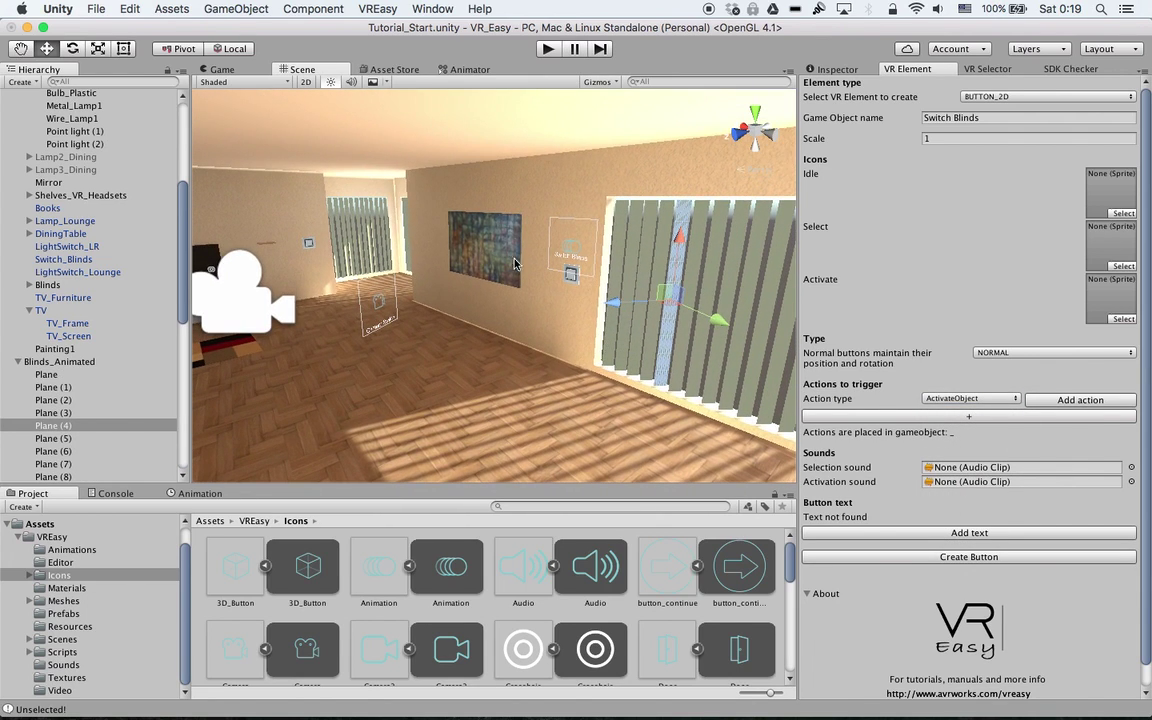